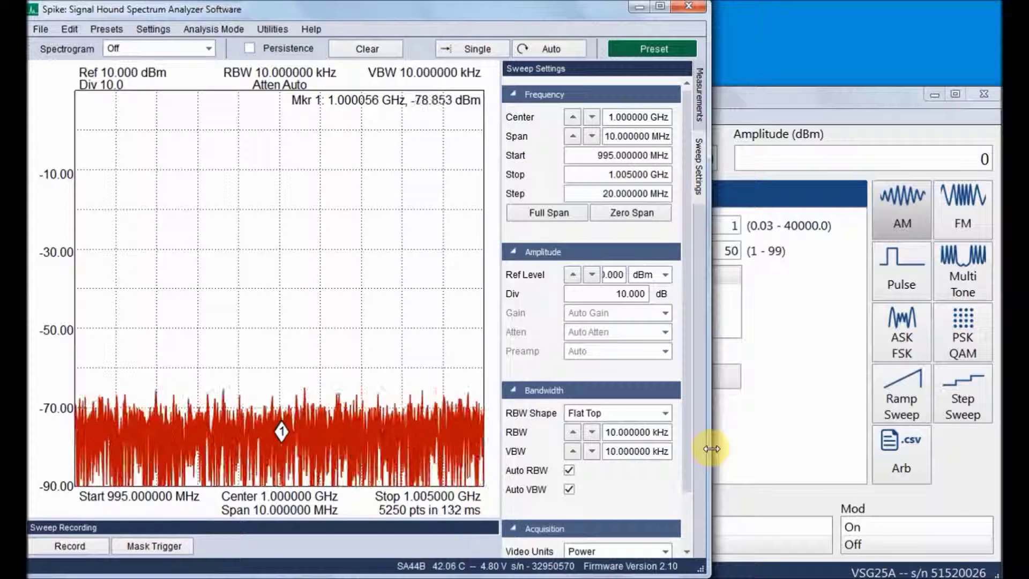
Step: Turn on the 1000 MHz, 0 dBm RF output with 1 kHz, 50% sine AM enabled
click(812, 416)
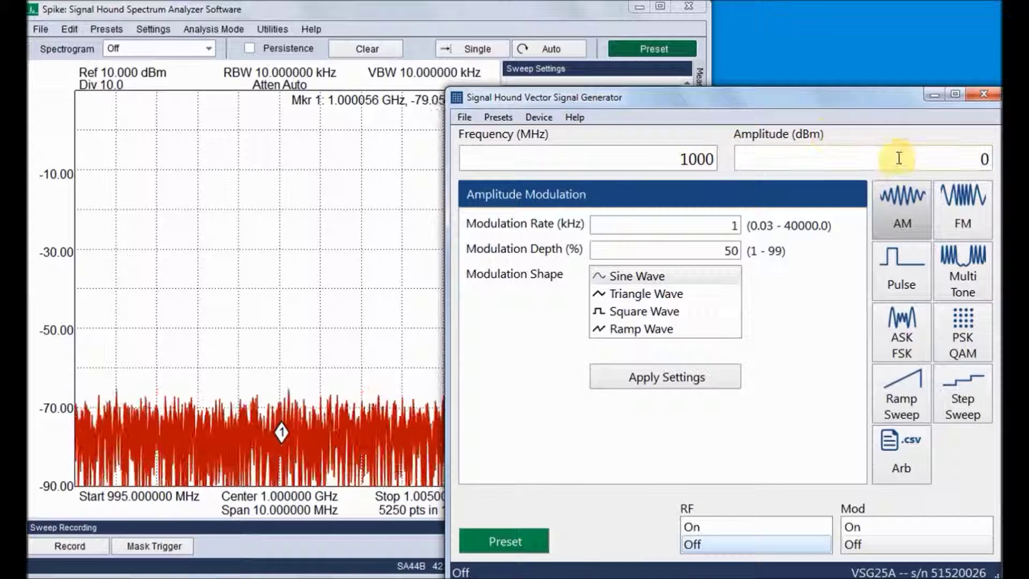
click(753, 527)
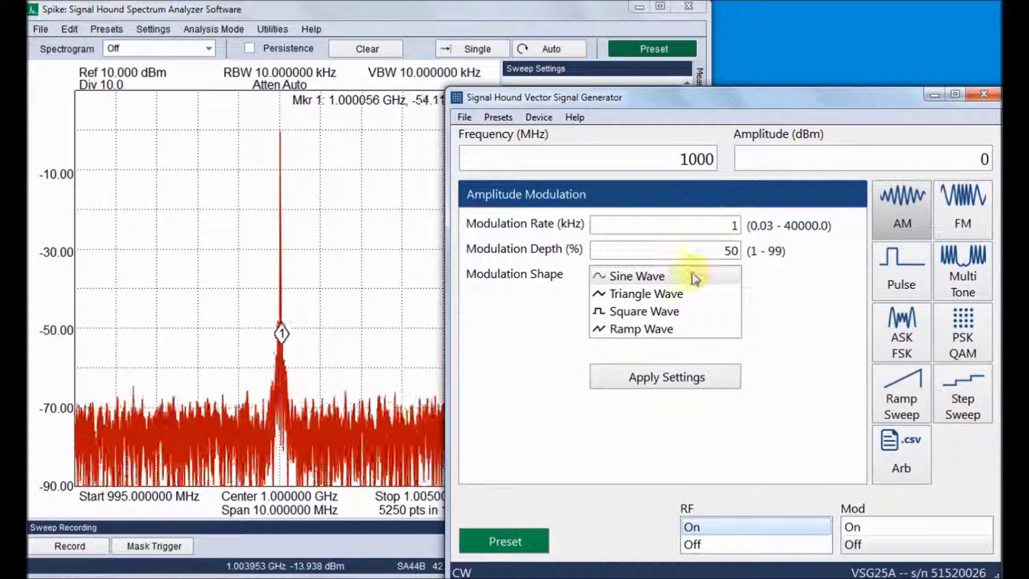
click(666, 384)
click(867, 544)
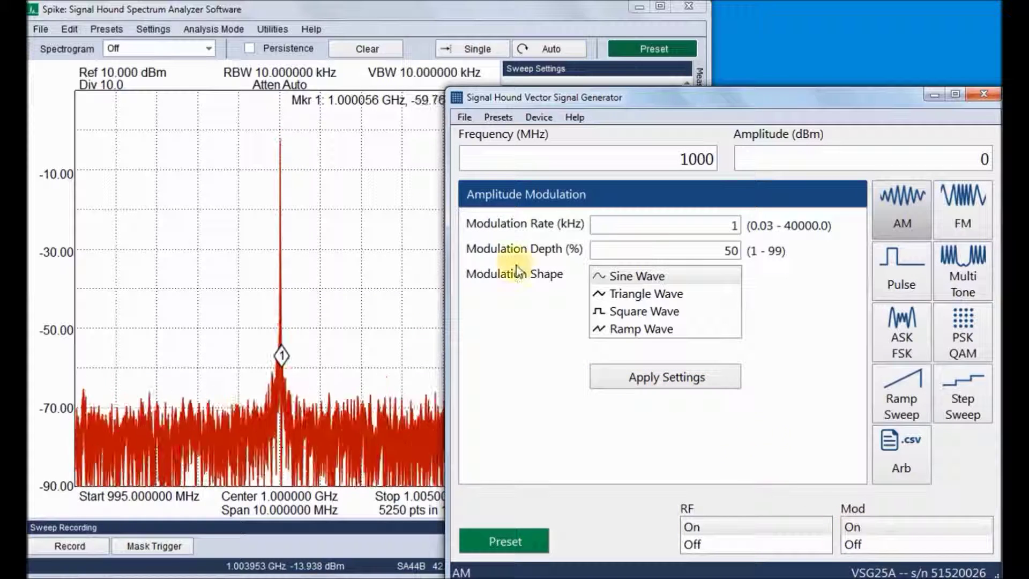
click(241, 33)
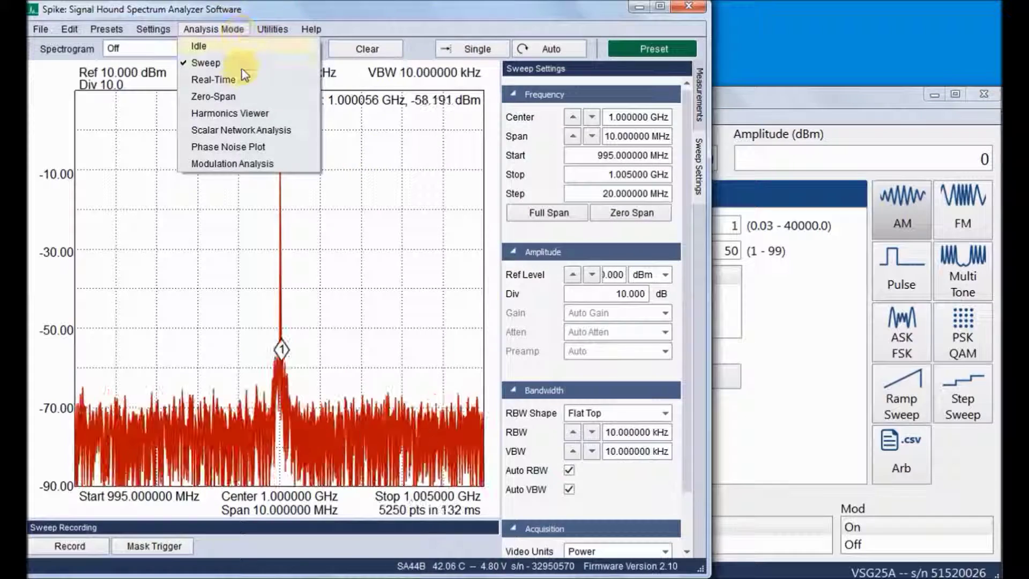
Step: Switch Spike to zero-span AM Demod to show the 1 kHz sine envelope
click(213, 96)
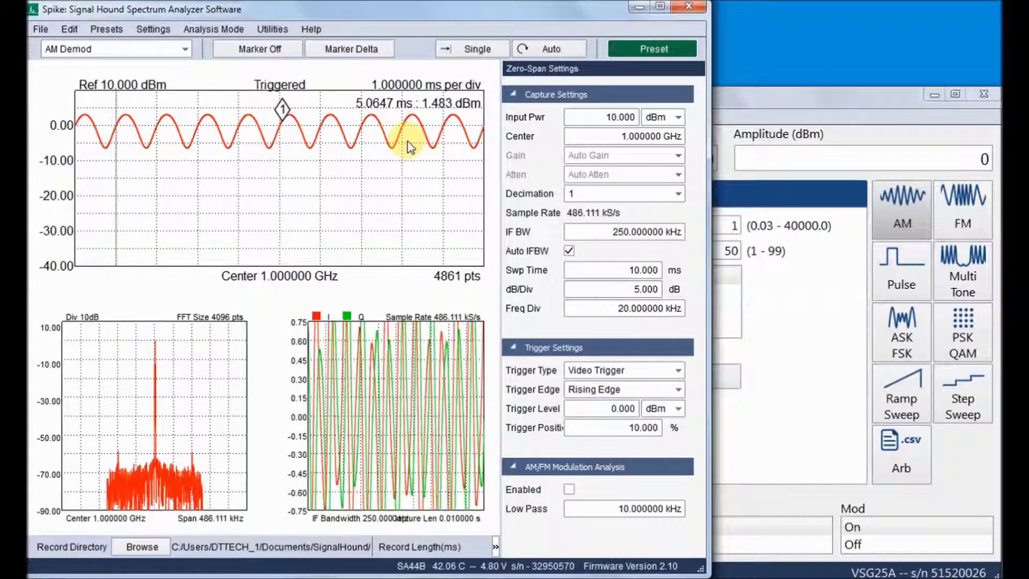
click(823, 328)
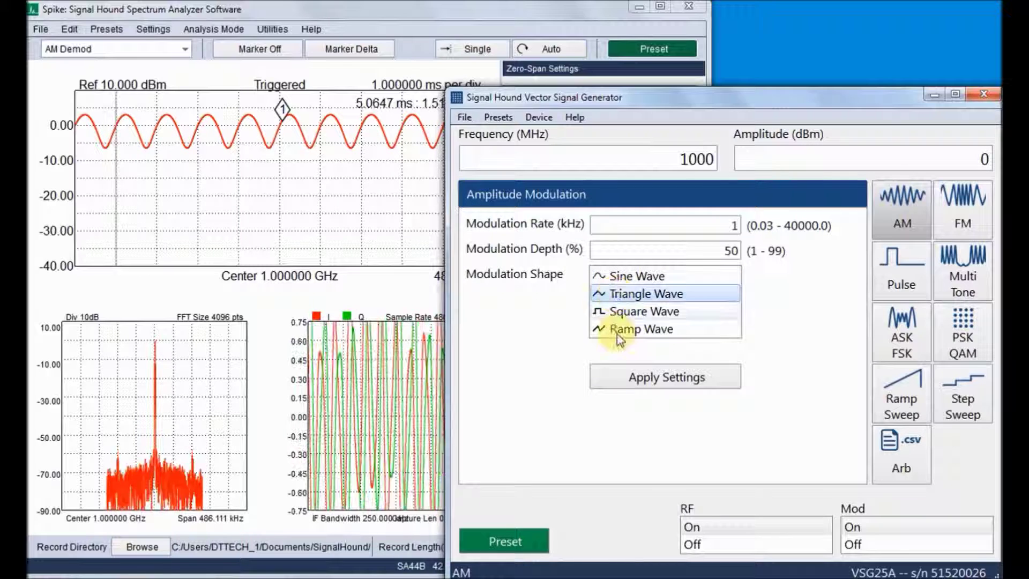
Step: Apply triangle-wave AM, then bring up FM with 15 kHz rate and 75 kHz deviation
click(620, 375)
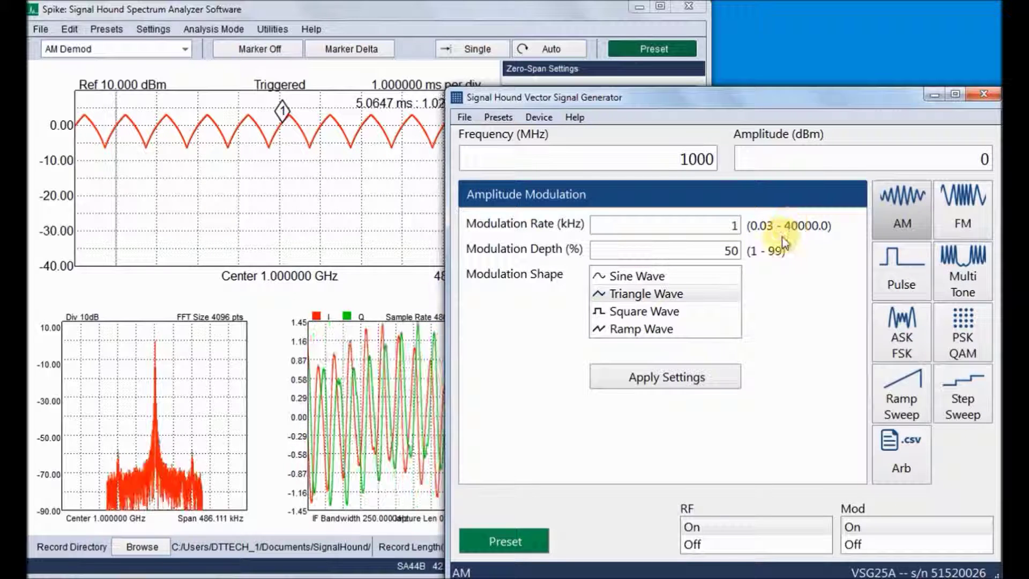
click(742, 248)
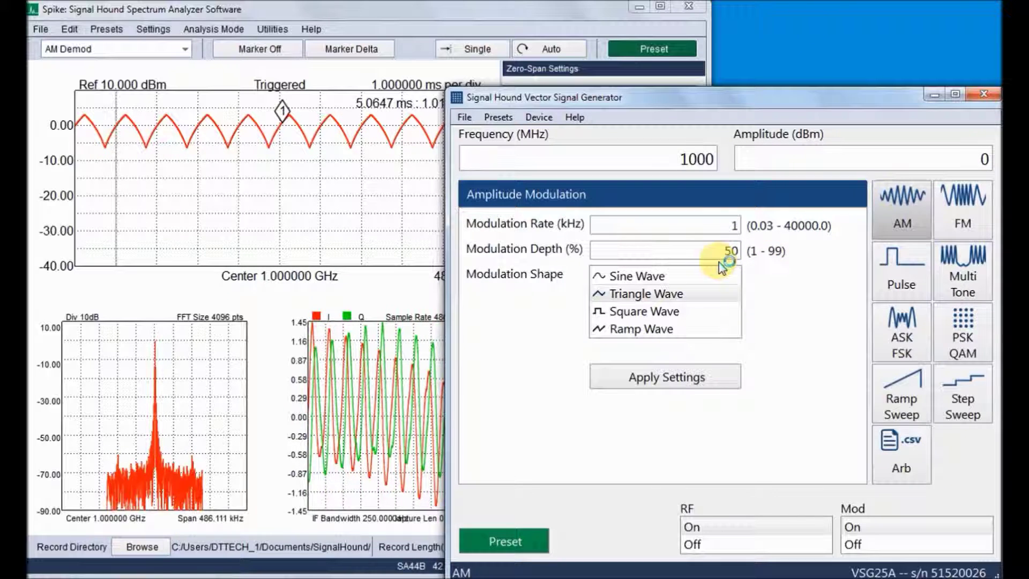
click(949, 216)
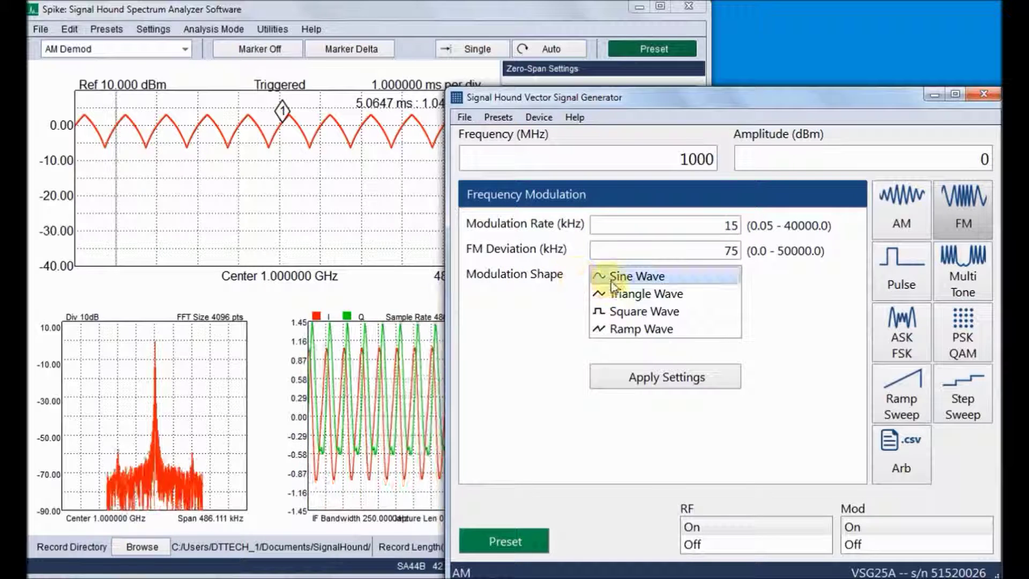
Step: Apply the FM settings and view them in Spike's FM Demod with a 1.000 ms sweep
click(651, 375)
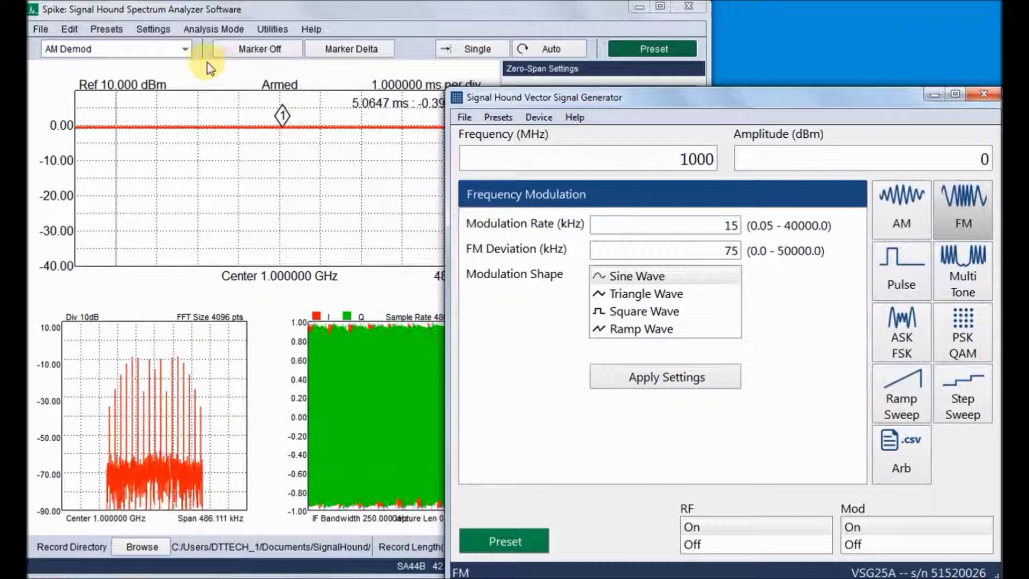
click(185, 49)
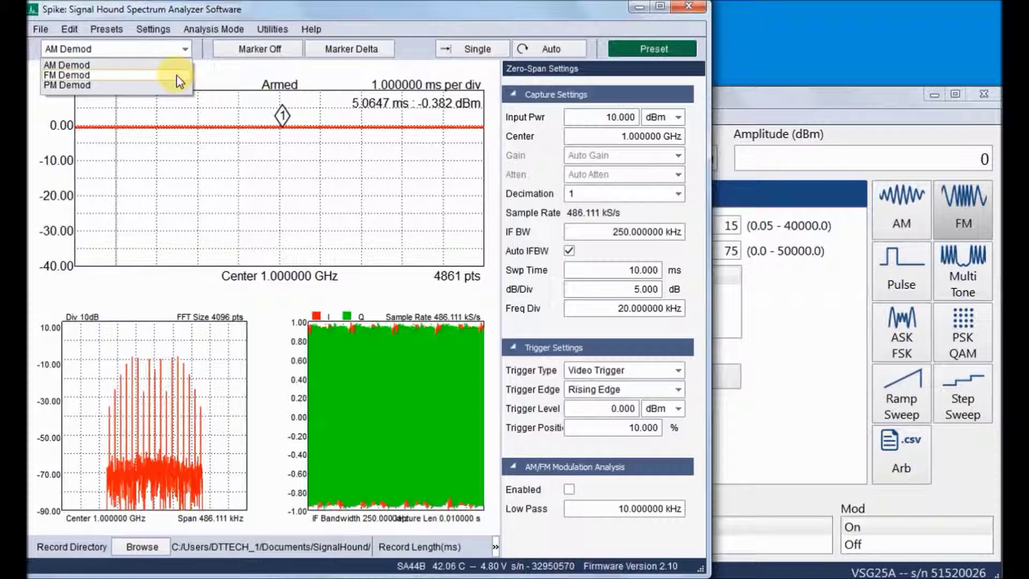
click(176, 75)
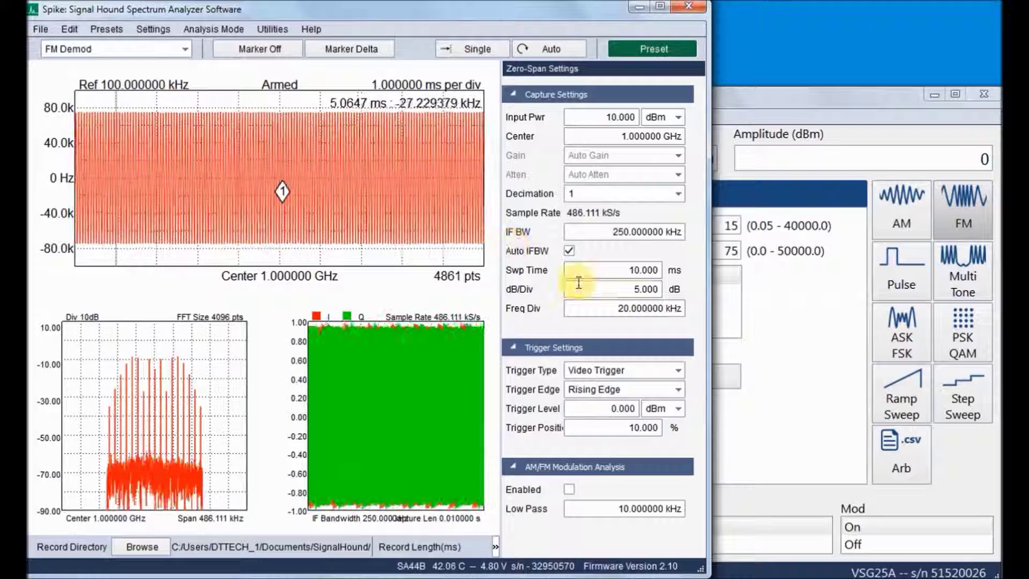
double_click(592, 268)
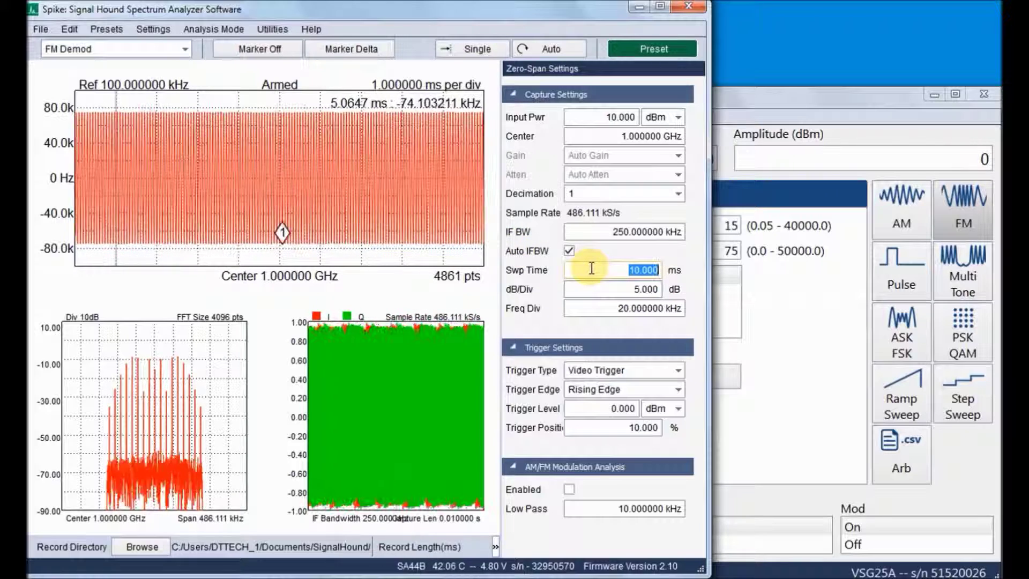
text(1.000)
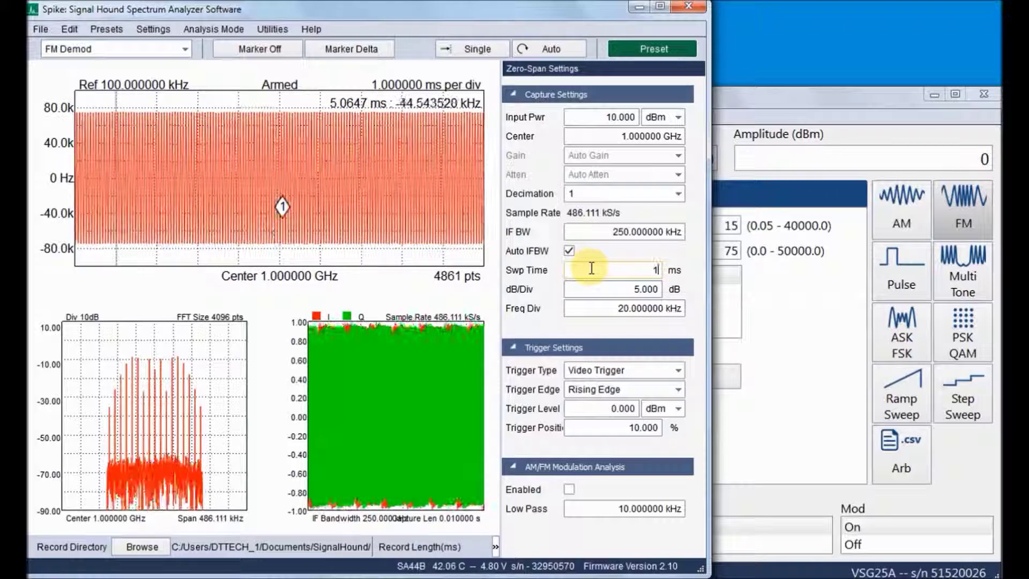
key(Return)
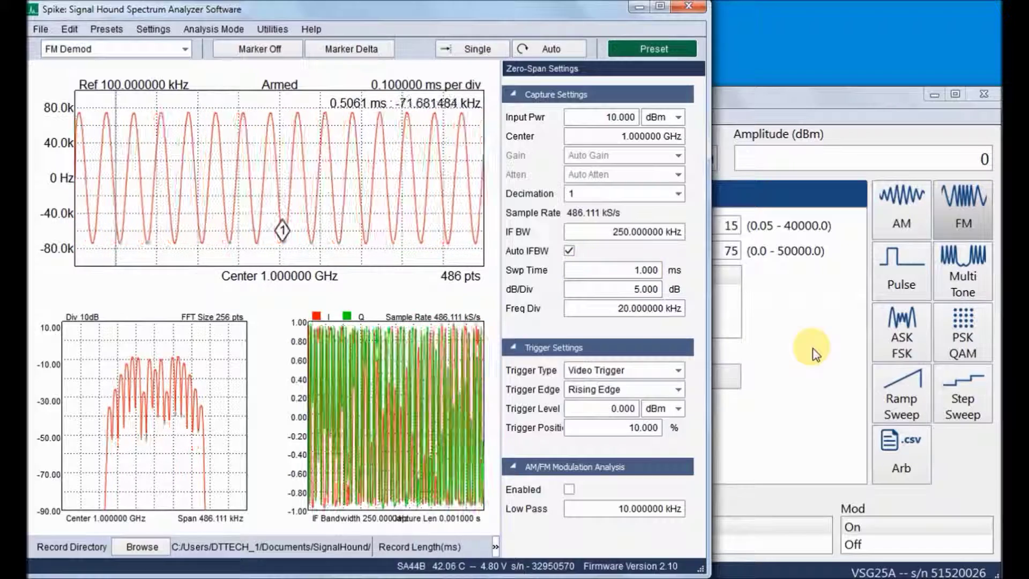
click(814, 351)
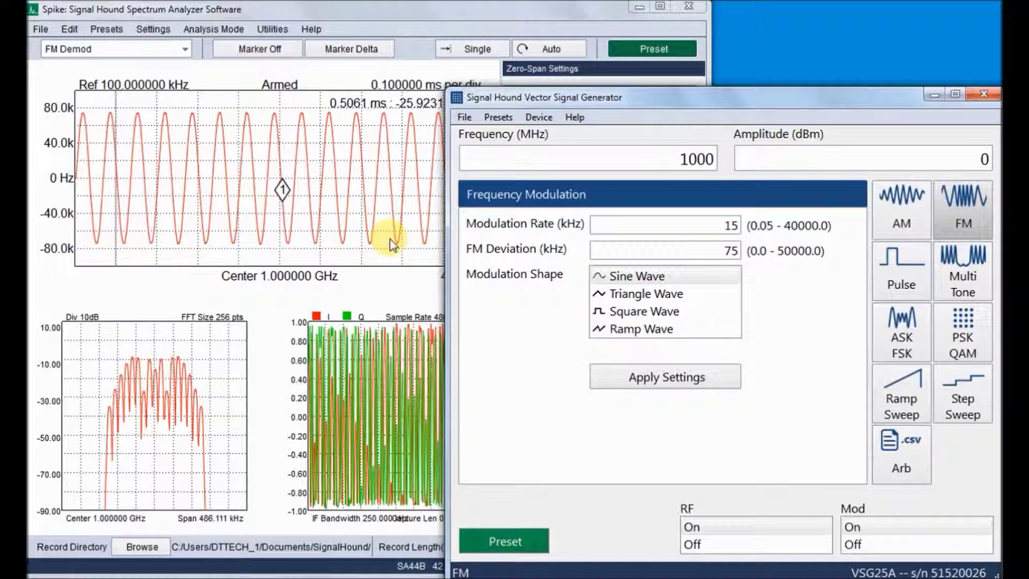
Step: Apply triangle then square FM shapes, finishing with triangle-wave FM selected
click(616, 296)
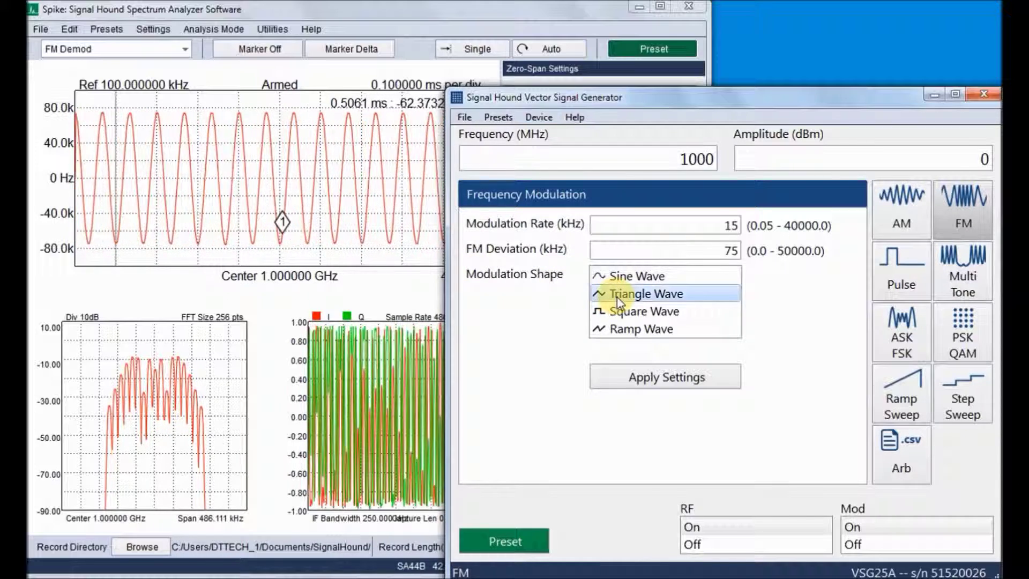
click(636, 370)
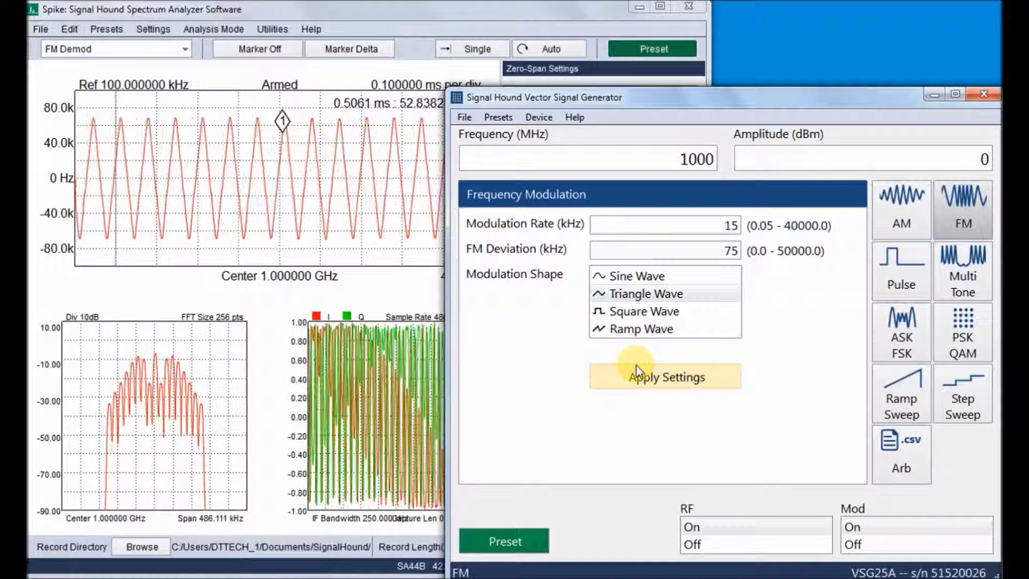
click(638, 311)
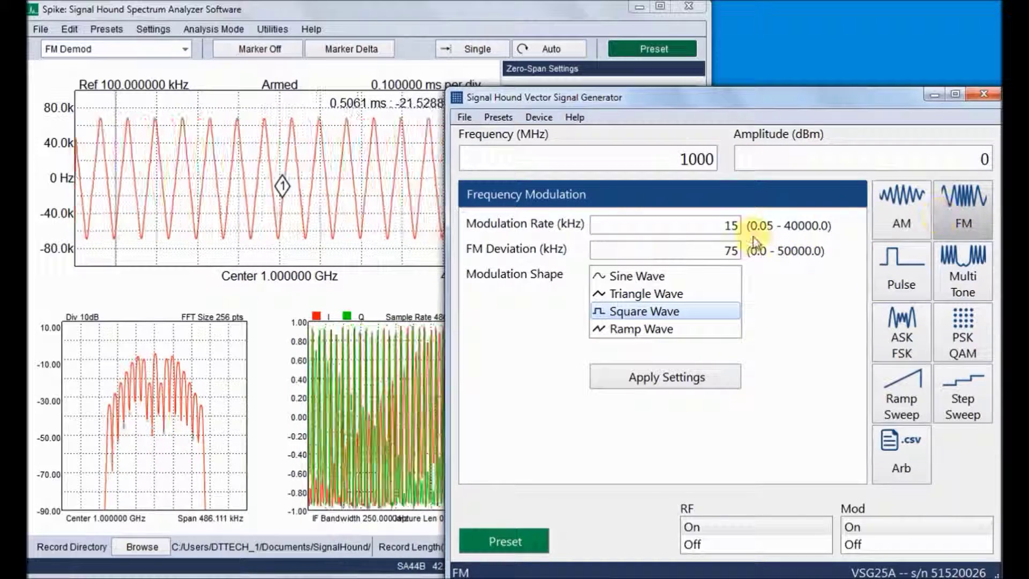
click(640, 368)
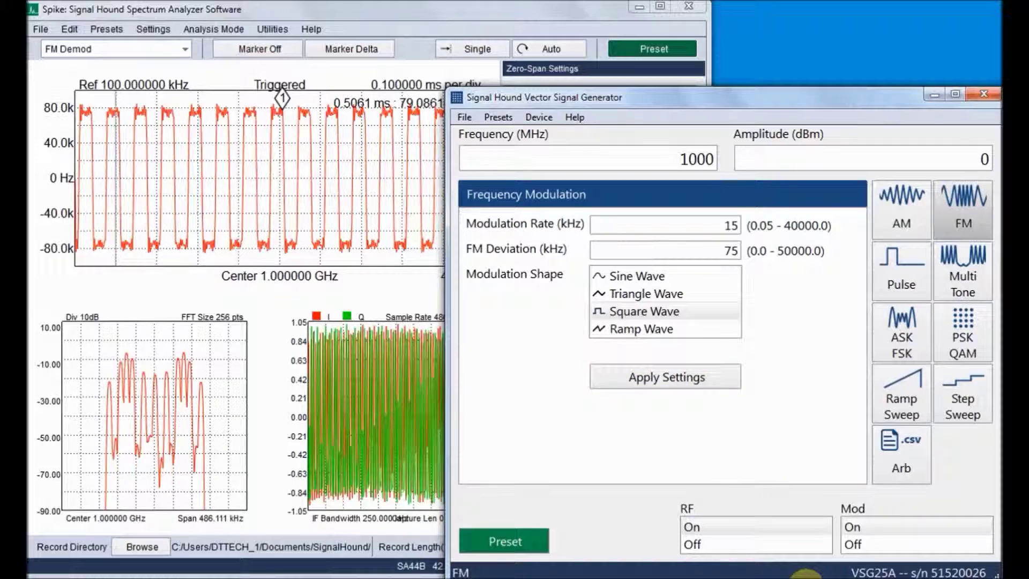
click(643, 293)
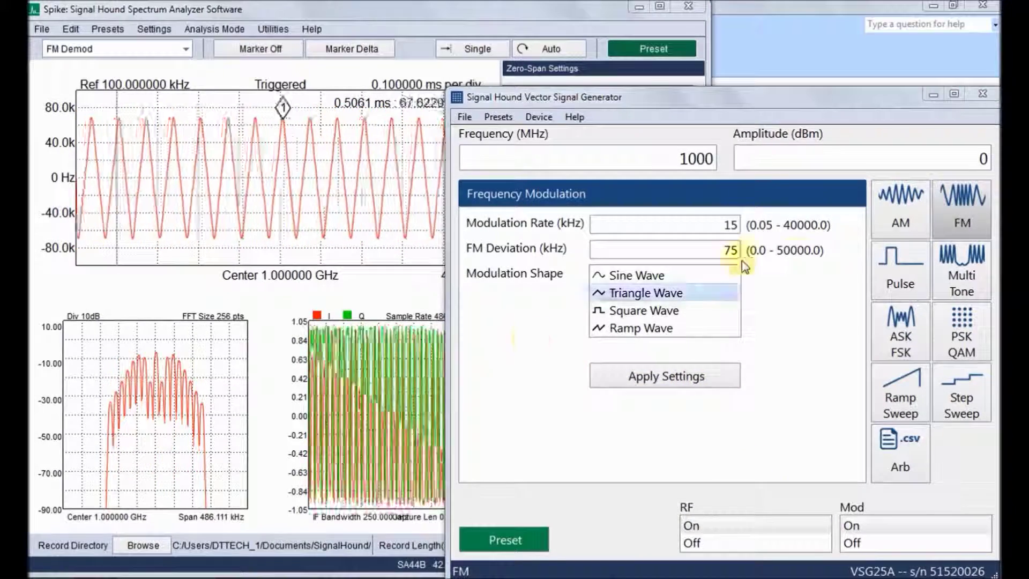
Step: Apply pulse modulation with 100 µs pulse width and 0.5 ms period
click(902, 283)
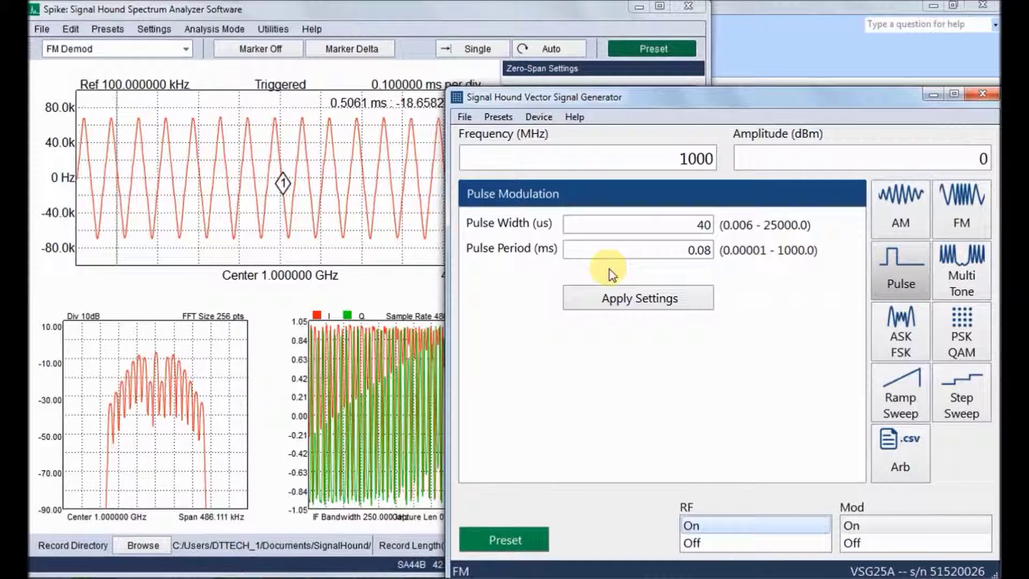
click(647, 293)
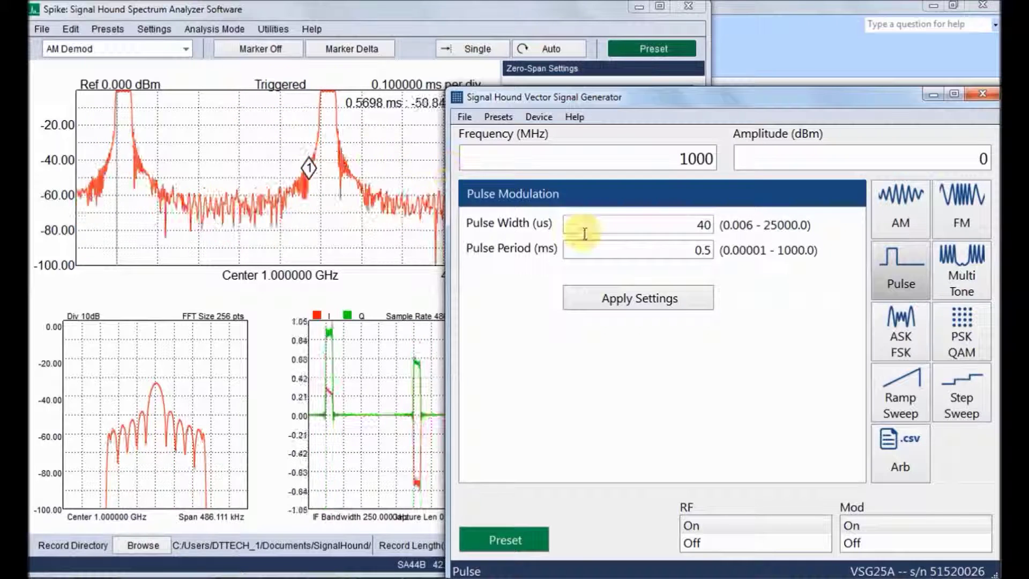
double_click(659, 229)
text(100)
click(650, 299)
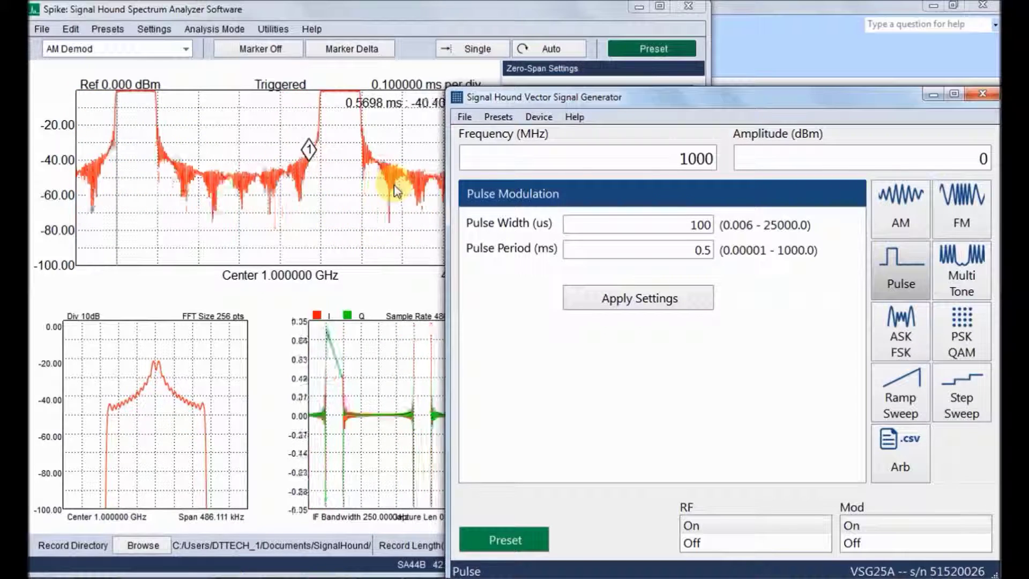
Step: Set Spike's zero-span trigger type to No Trigger
click(381, 220)
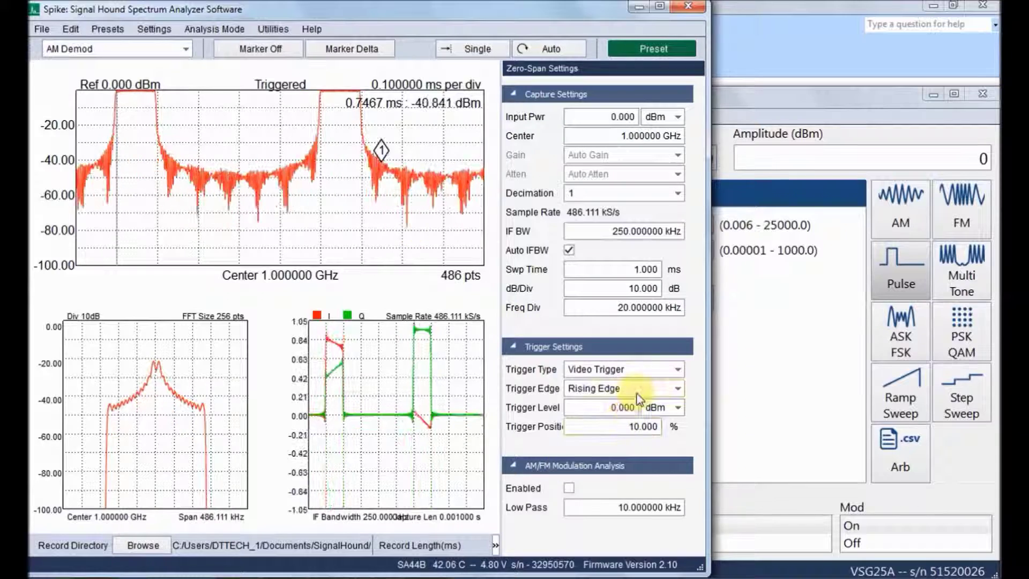
click(649, 370)
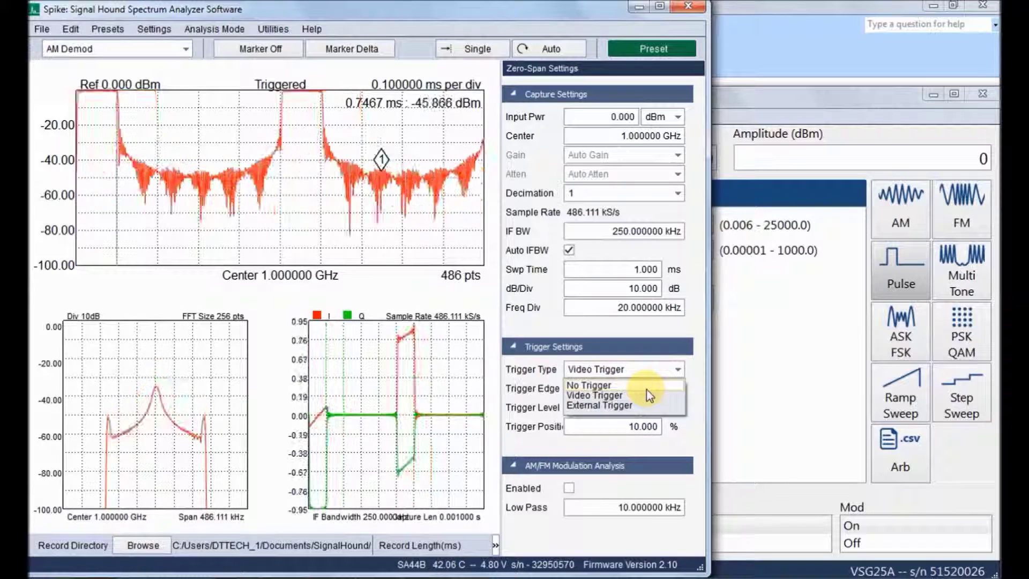
click(647, 387)
click(781, 329)
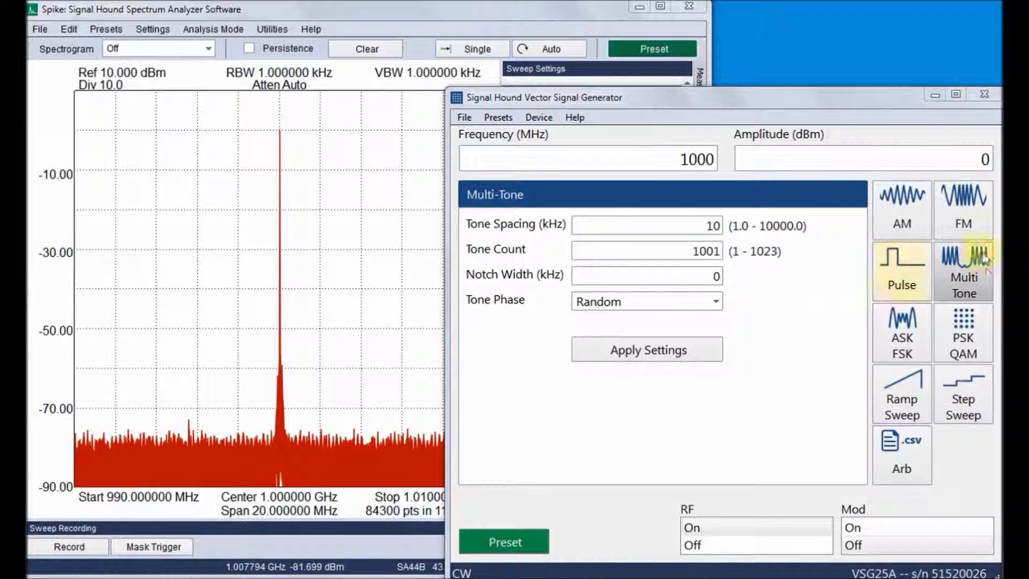
click(980, 265)
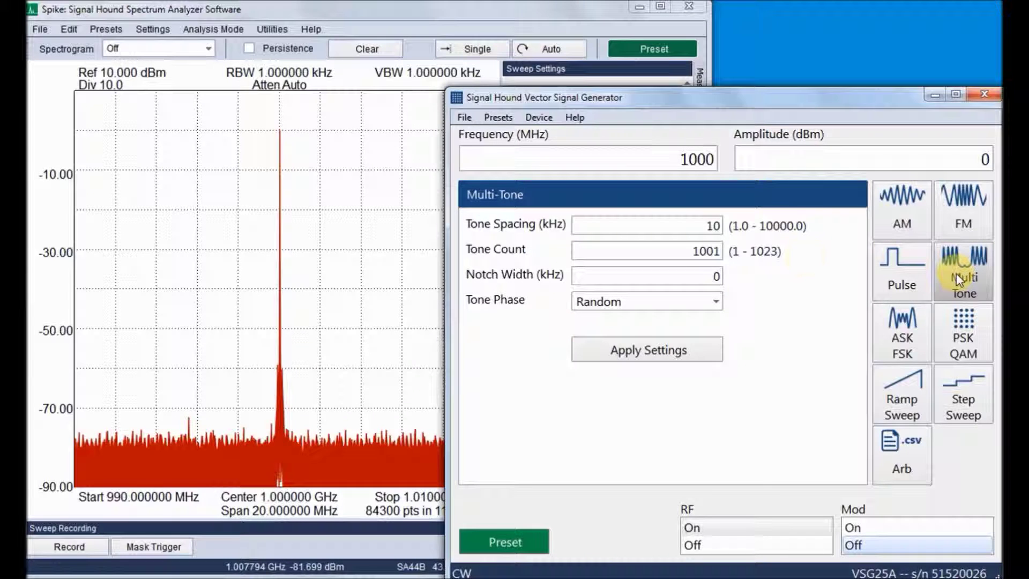
Step: Start multi-tone output: 1001 tones, 10 kHz spacing, Random phase
click(699, 358)
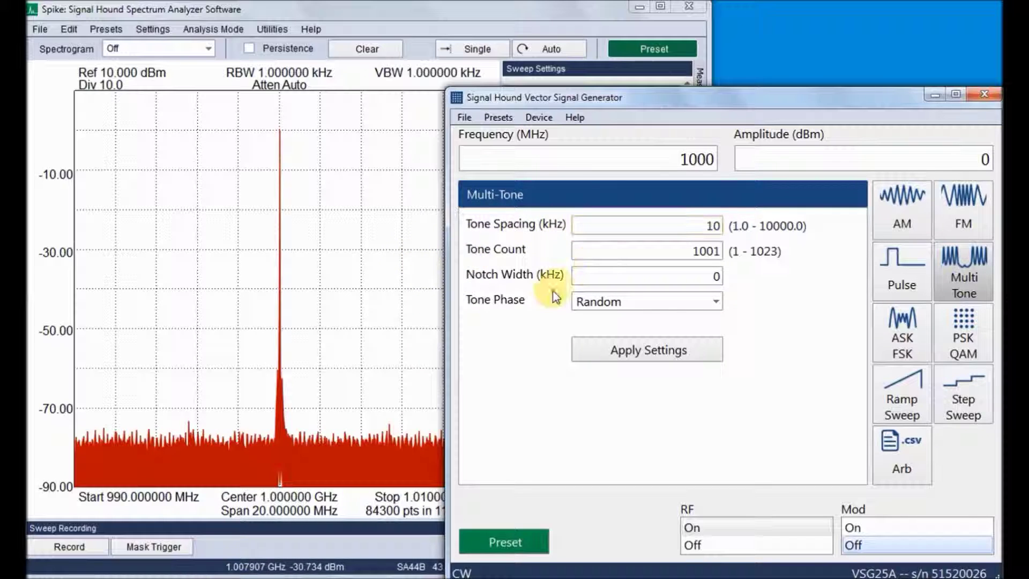
click(657, 301)
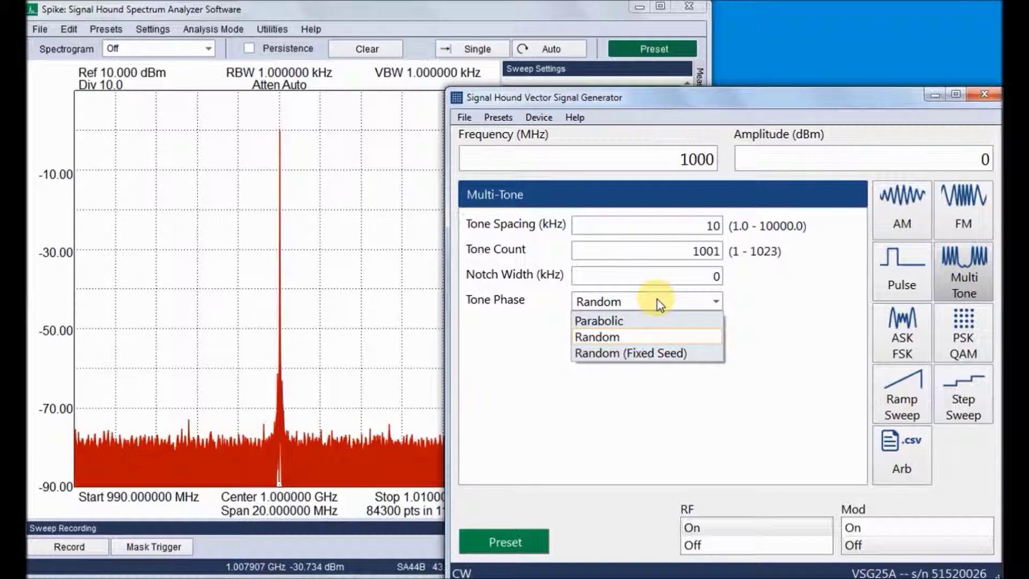
click(659, 308)
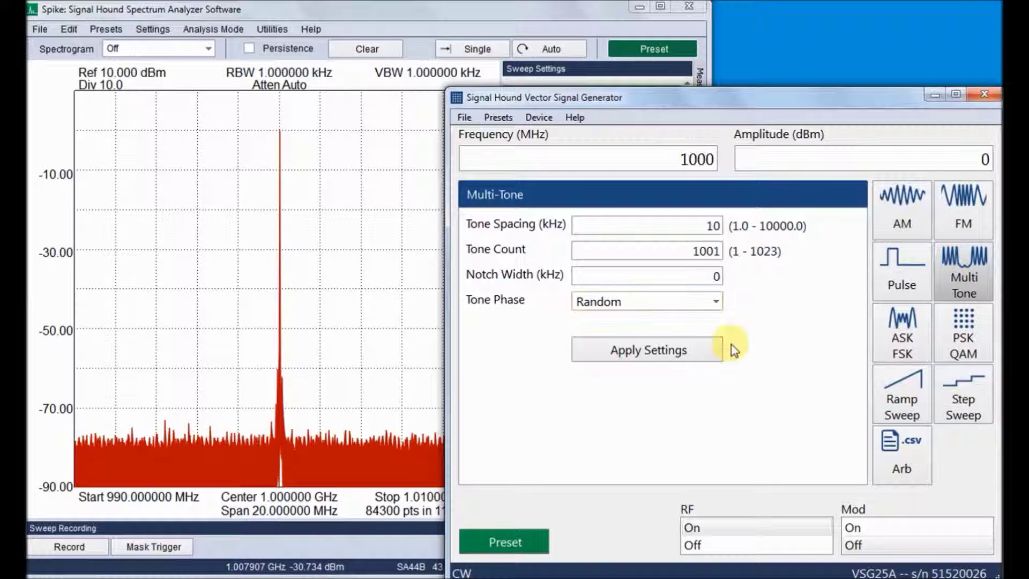
click(665, 358)
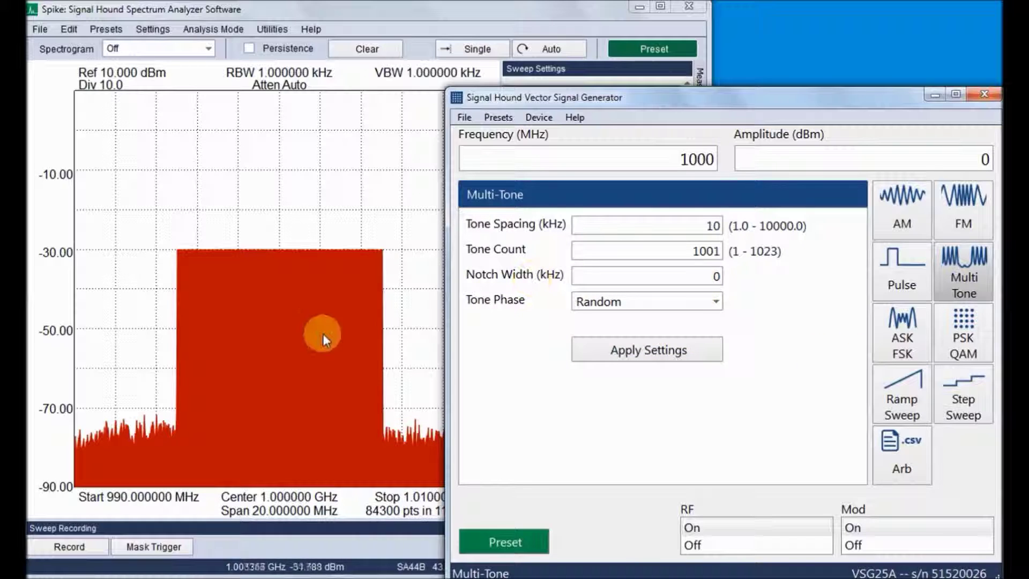
Step: Apply a 1000 kHz notch width to the multi-tone band
drag(323, 333, 294, 321)
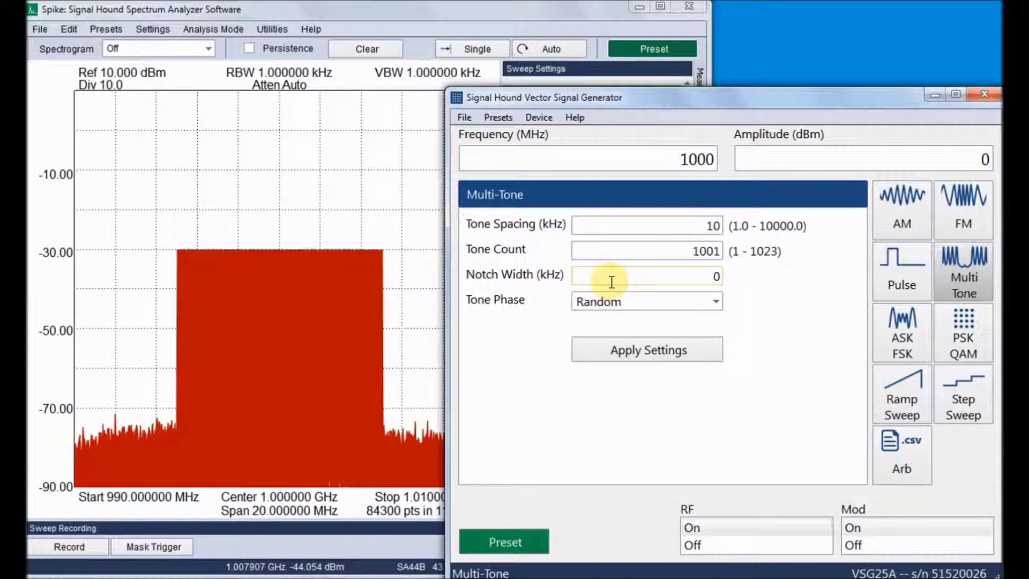
text(1000)
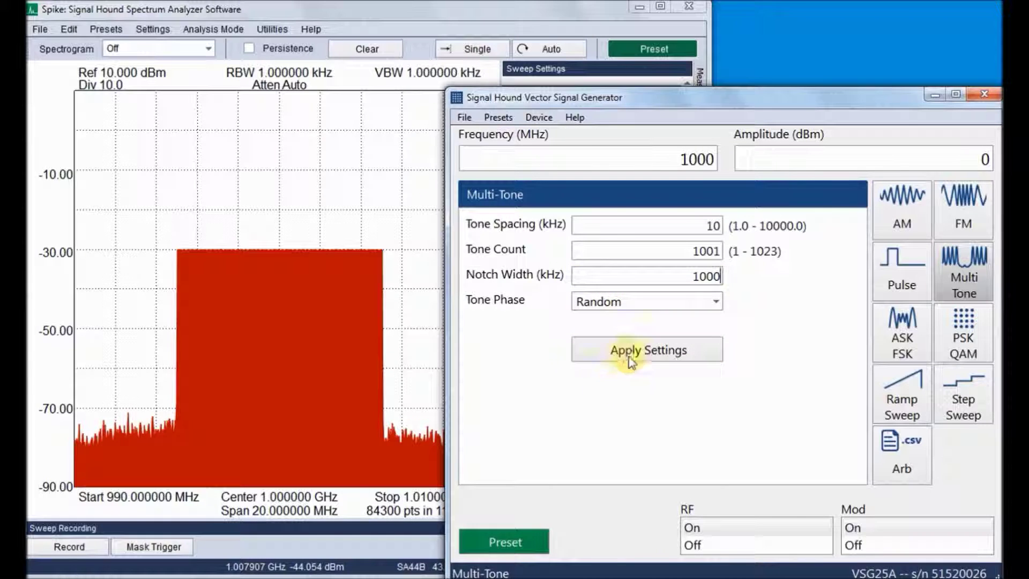
click(632, 363)
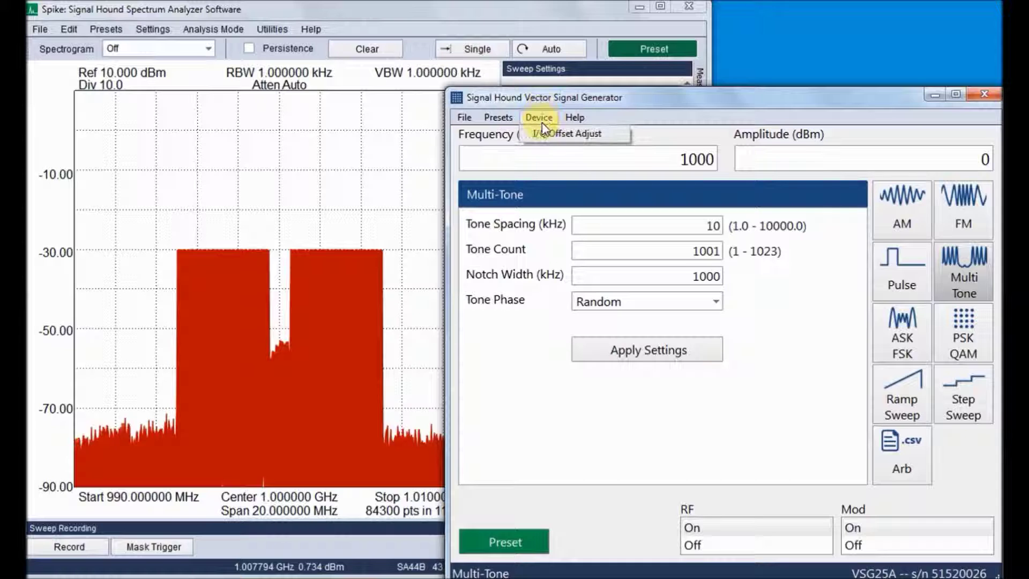
Step: Raise the IQ offsets to 1 and check the notch floor with the marker
click(561, 140)
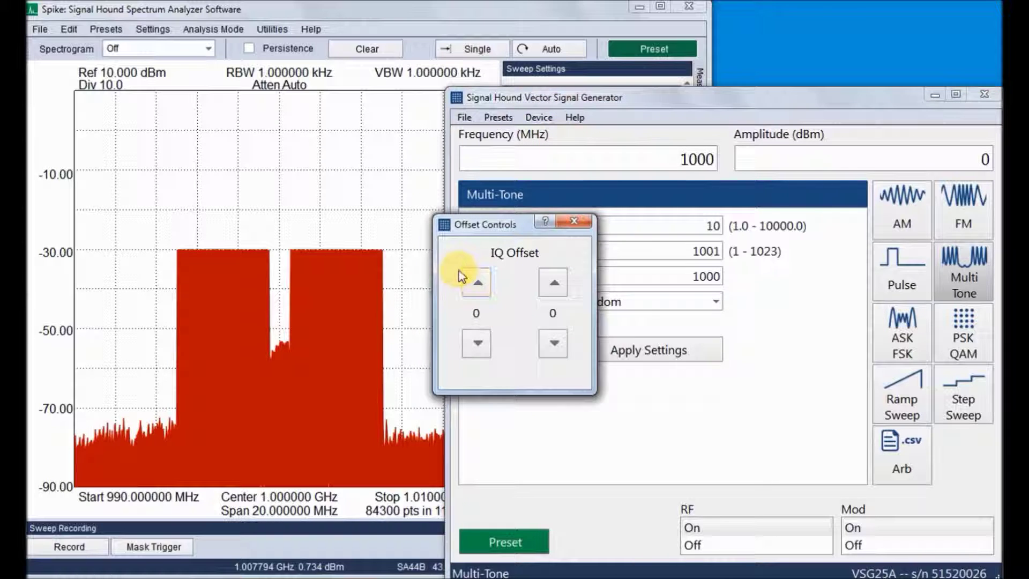
click(555, 283)
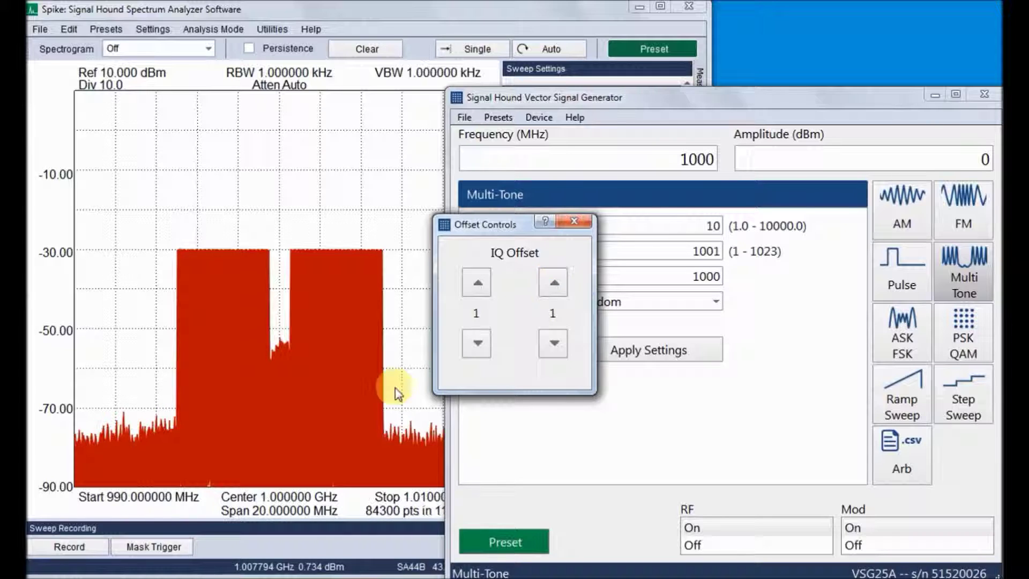
click(288, 325)
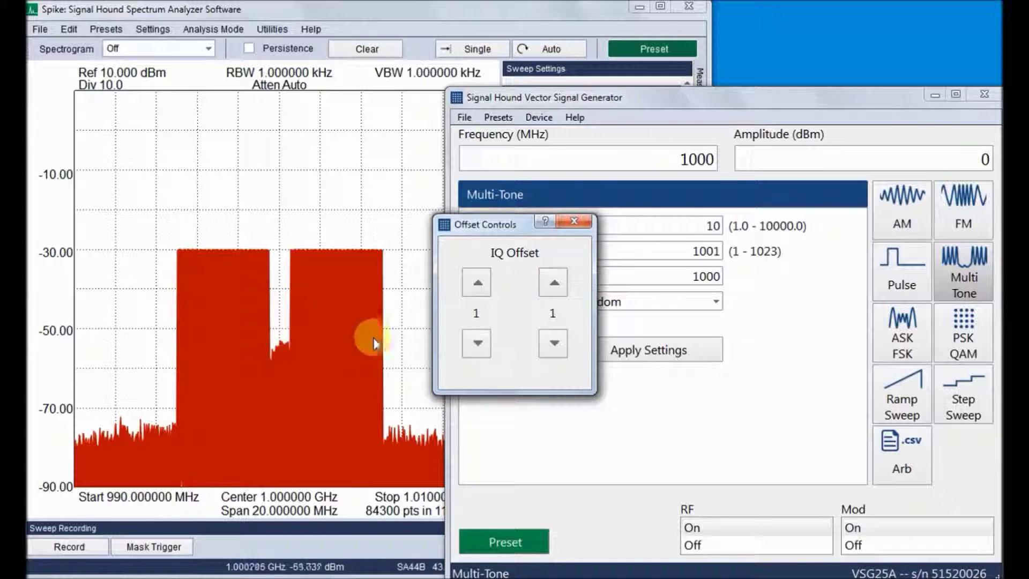
click(289, 380)
click(267, 349)
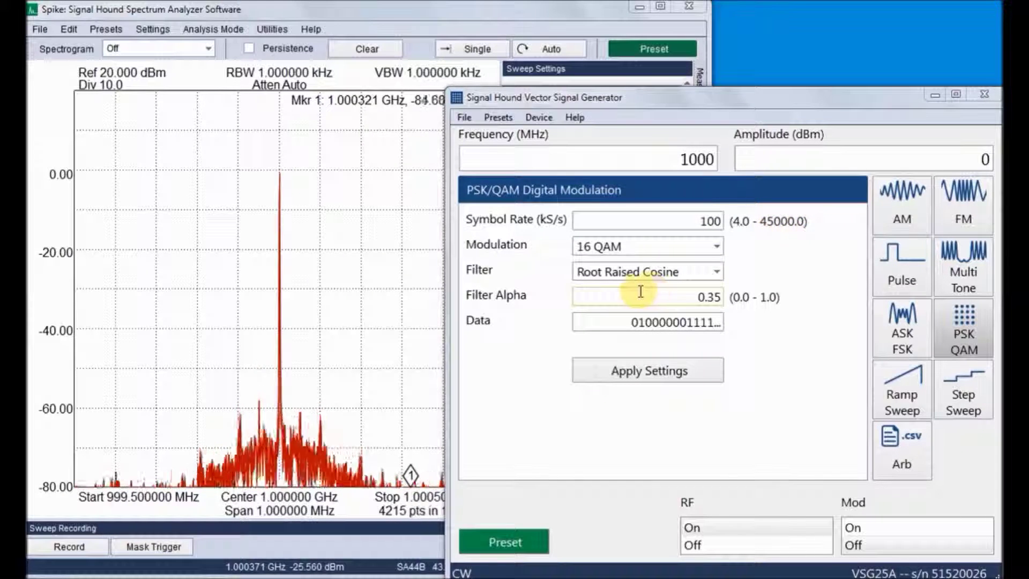
Step: Configure 16 QAM at 100 kS/s with Root Raised Cosine filter, alpha 0.35
click(596, 248)
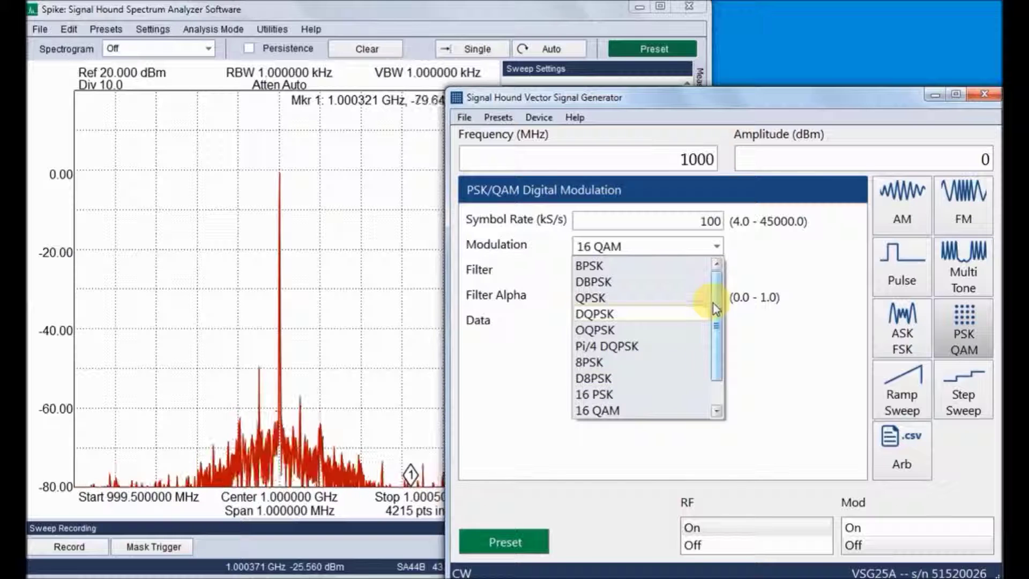
drag(713, 302, 718, 346)
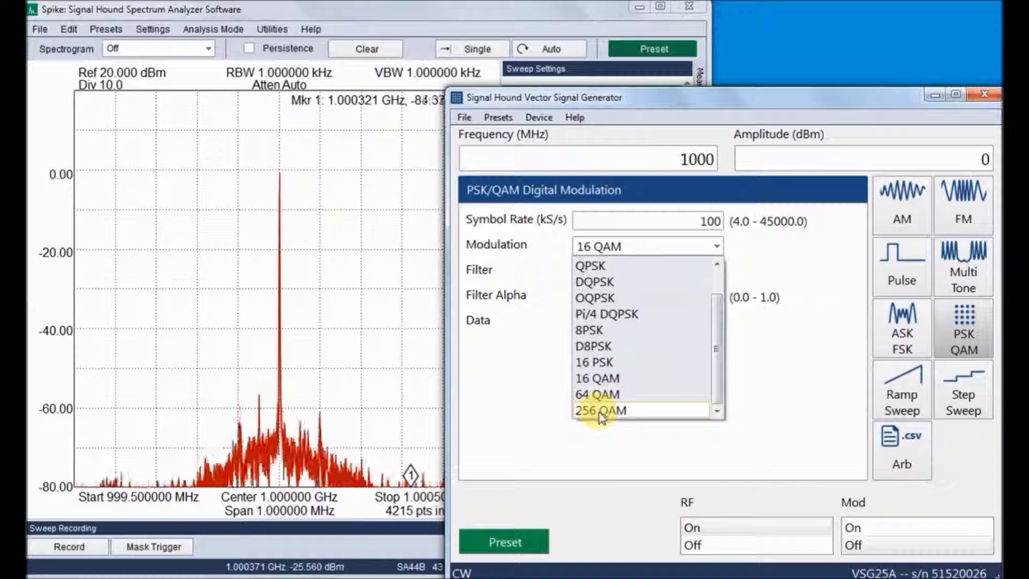
click(735, 266)
click(673, 272)
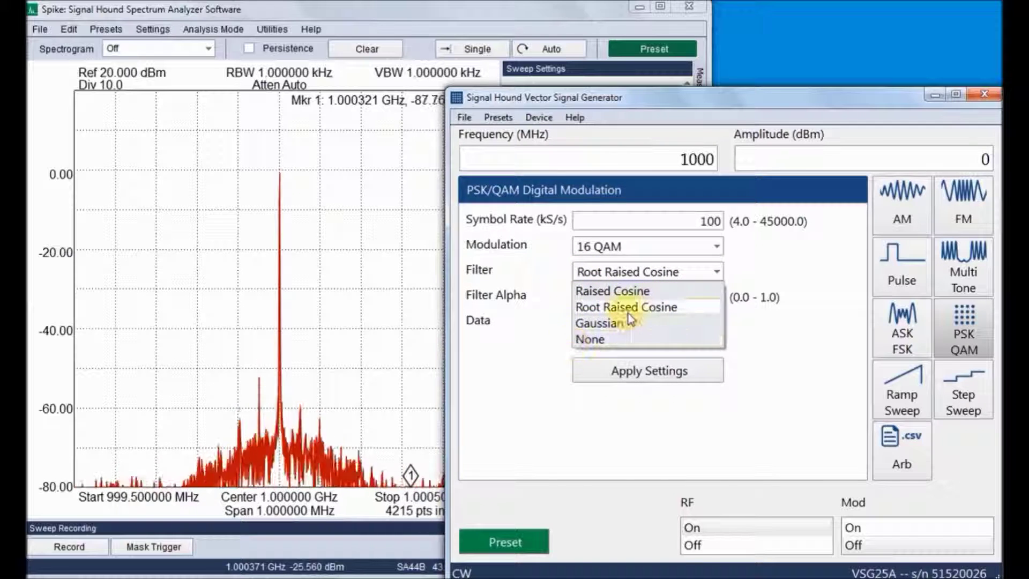
click(735, 330)
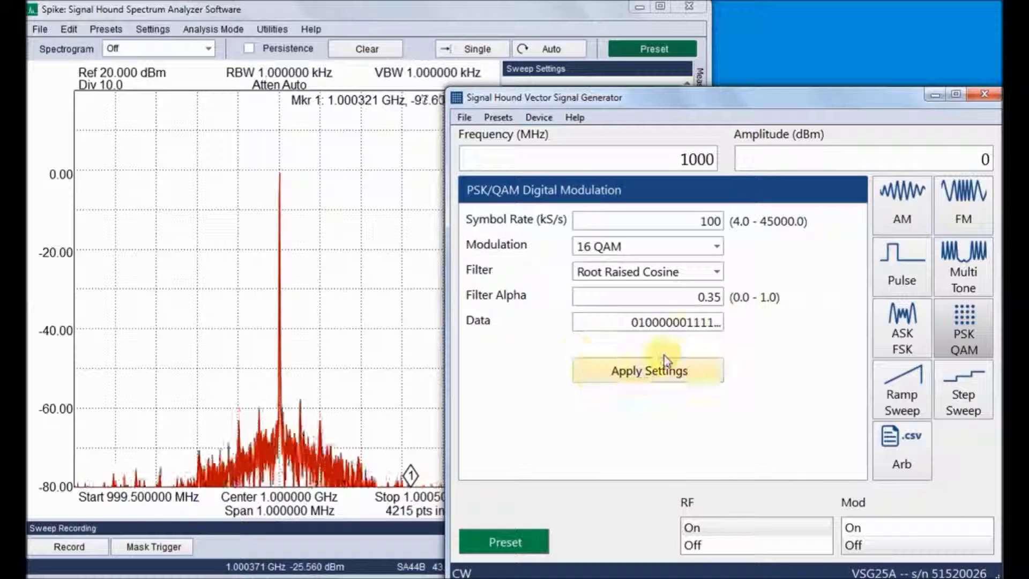
click(656, 323)
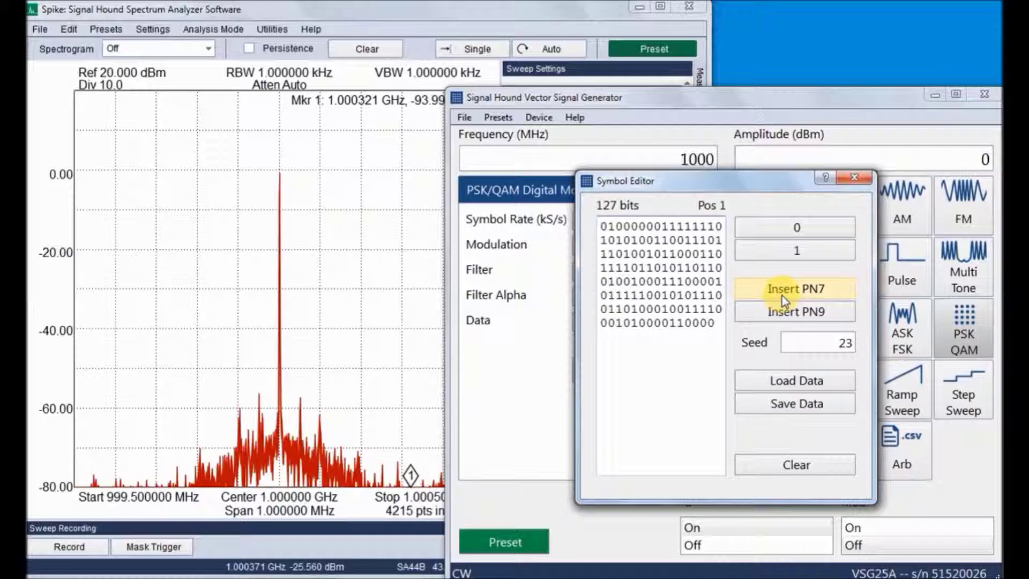
Step: Close the Symbol Editor with the PN7 data and apply the 16 QAM settings
click(846, 180)
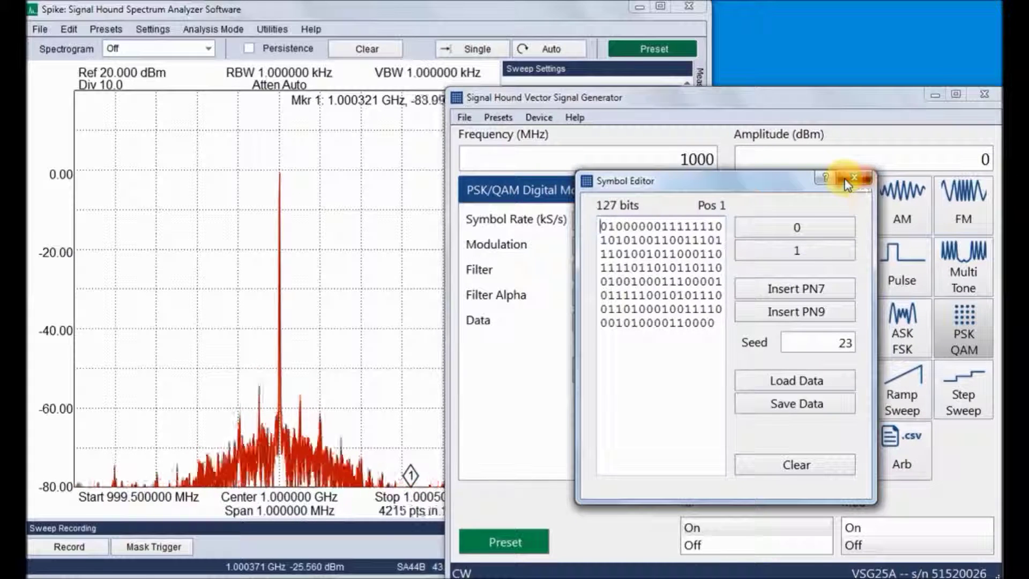
click(634, 373)
Step: Apply the 16 QAM output, then switch the generator's modulation to QPSK and apply it
click(278, 303)
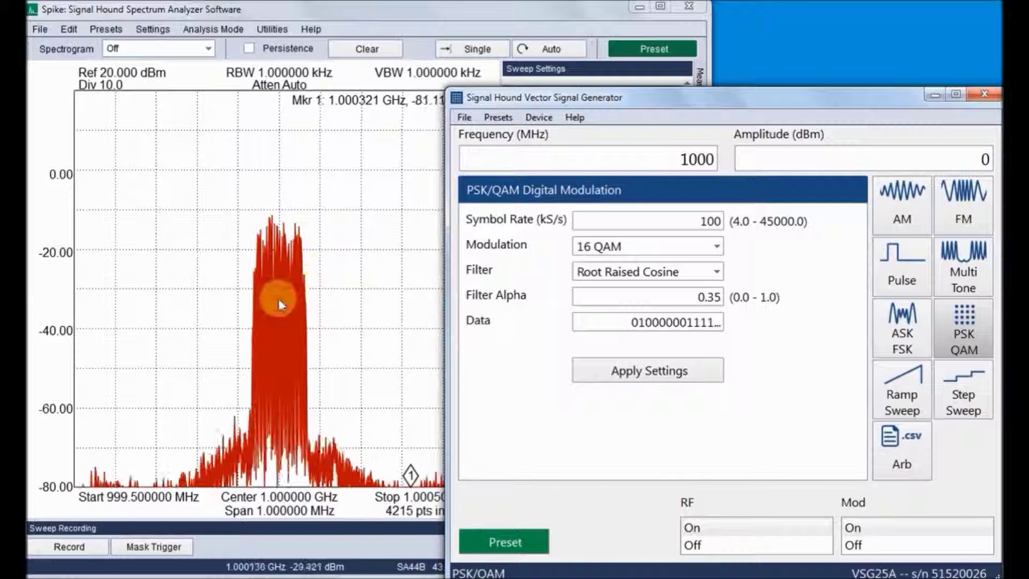
click(598, 247)
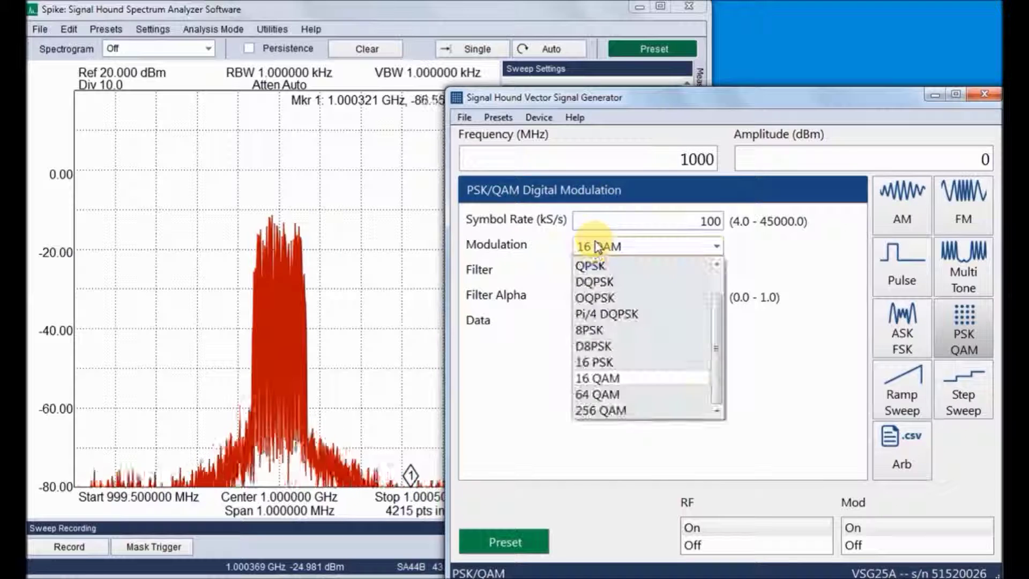
click(596, 269)
click(627, 372)
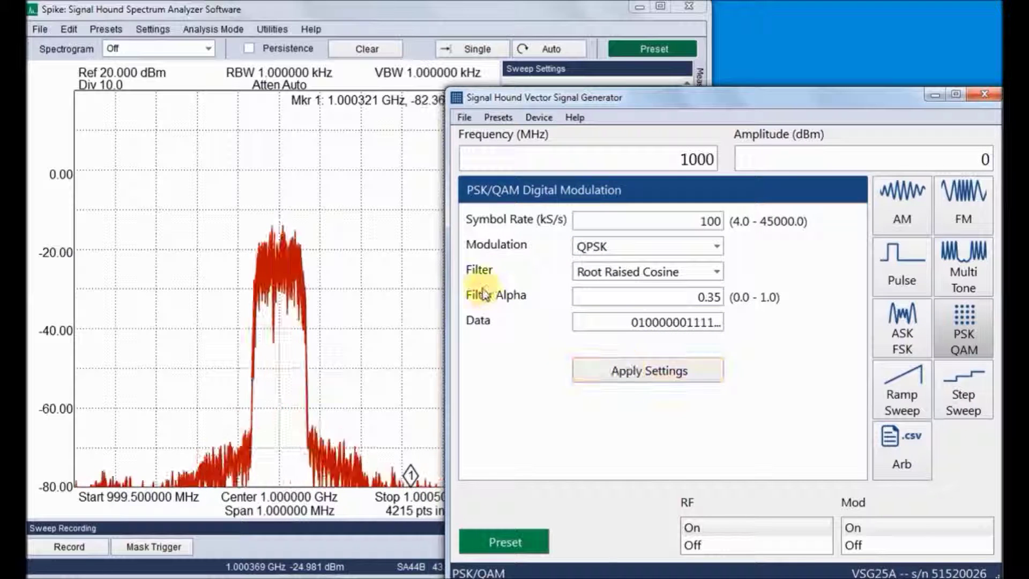
click(213, 29)
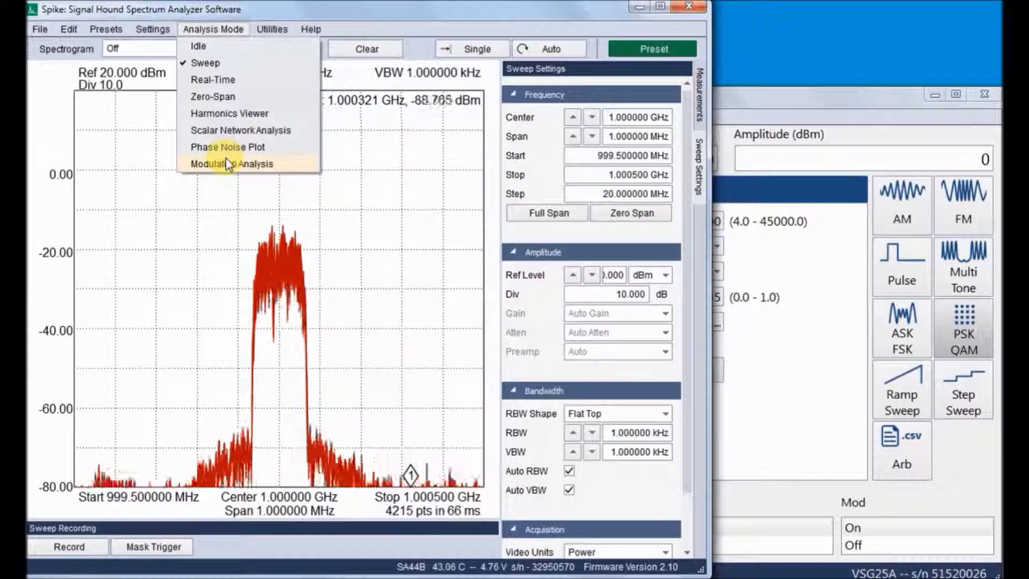
Step: Put Spike in Modulation Analysis to show the QPSK constellation, eye diagrams and ~1.1% RMS EVM
click(226, 161)
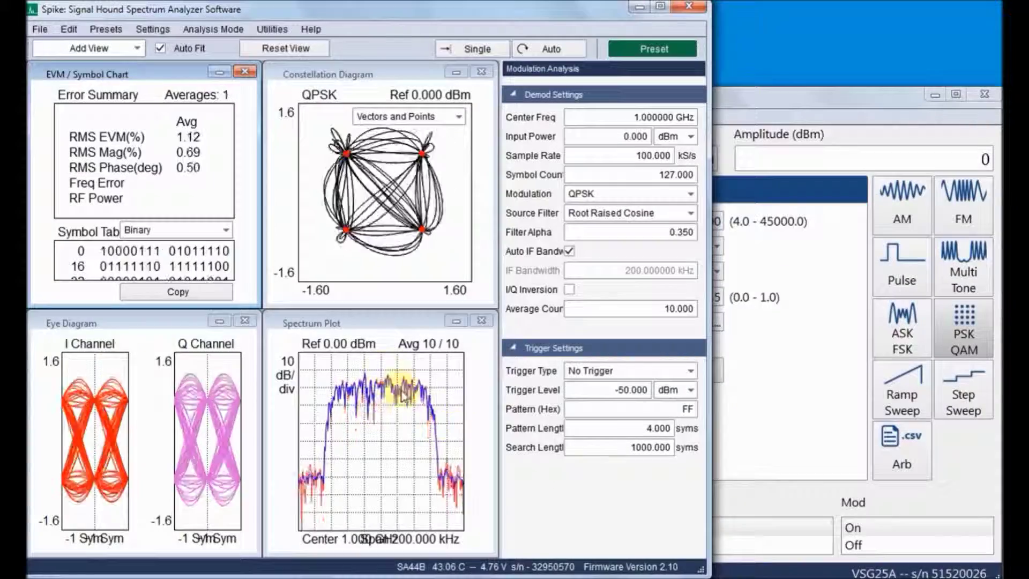
click(725, 355)
click(652, 247)
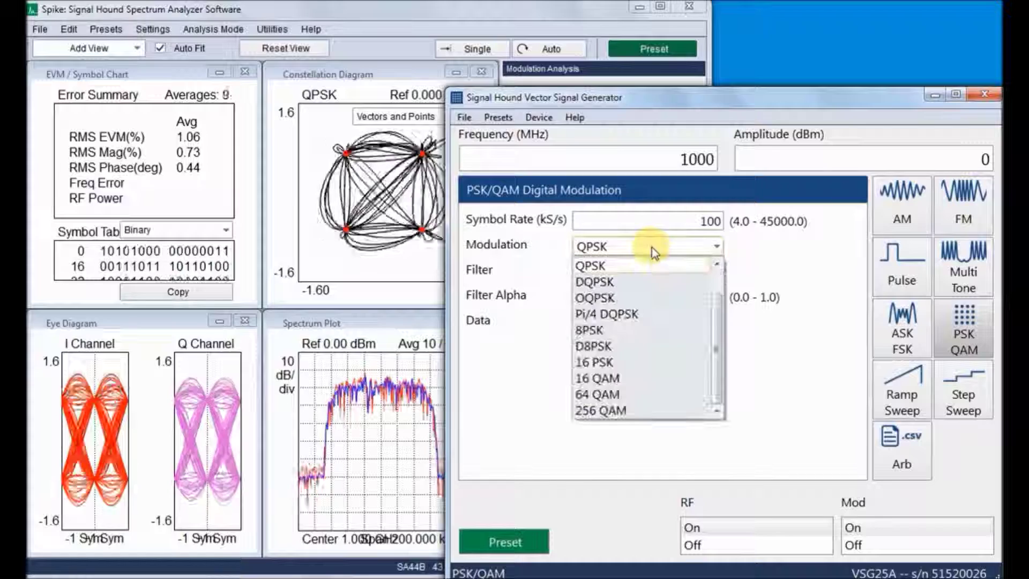
Step: Output and apply 16 QAM on the generator, and set Spike's demodulation type to QAM16
click(646, 379)
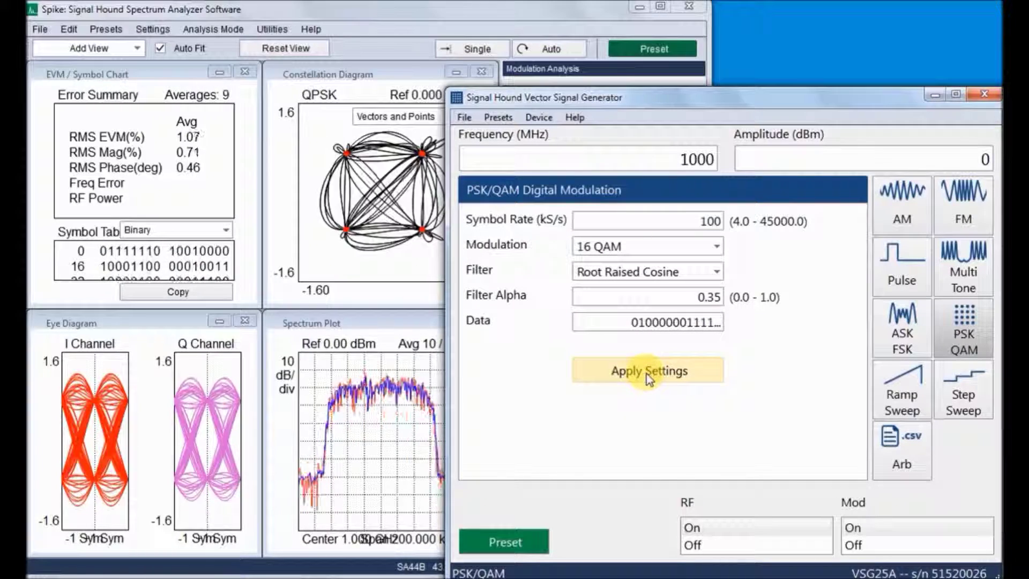
click(647, 372)
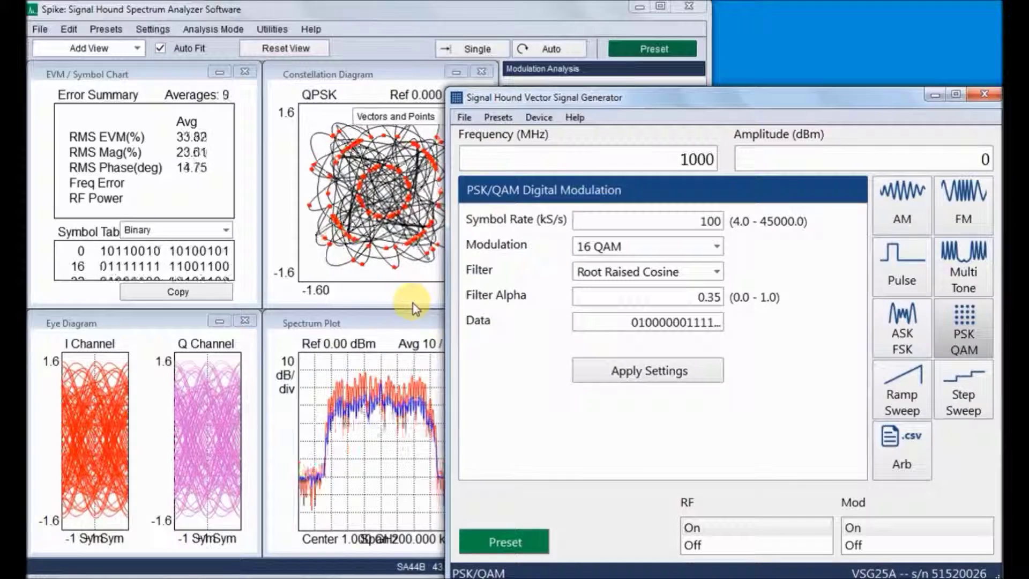
click(414, 308)
click(581, 194)
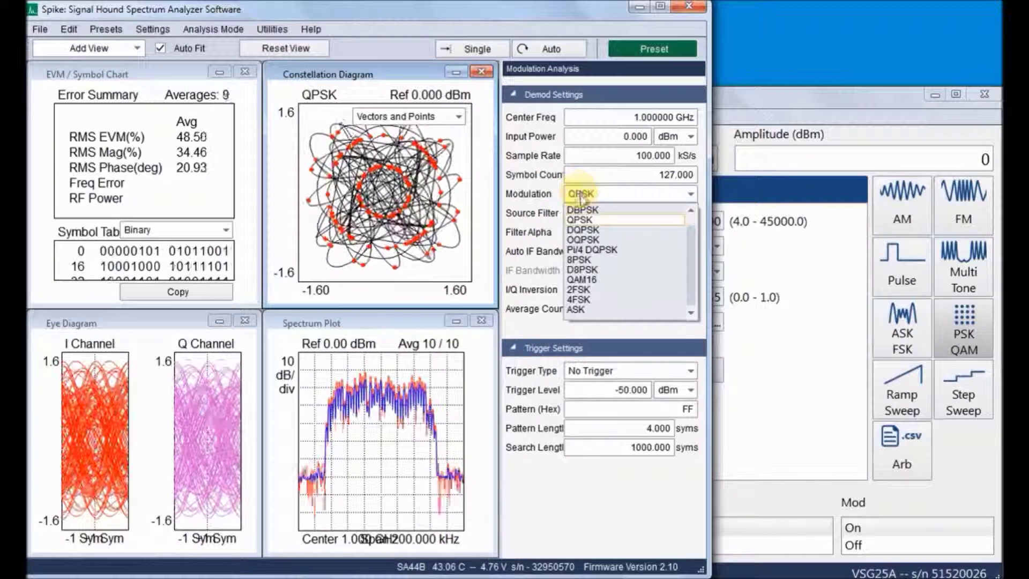
click(582, 279)
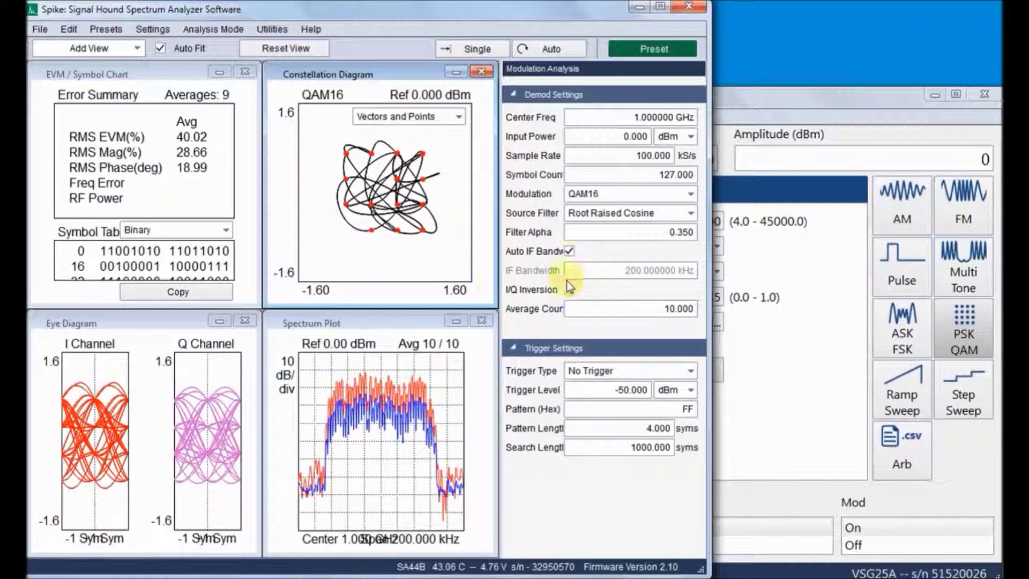
click(569, 290)
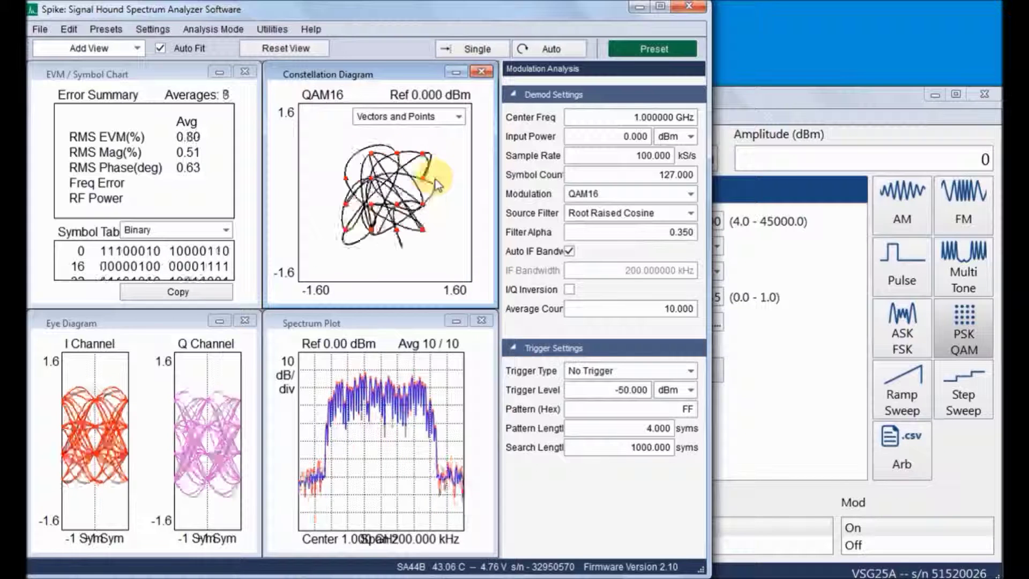
Step: Show the QAM16 constellation as Points only, then switch back to Vectors and Points
click(433, 118)
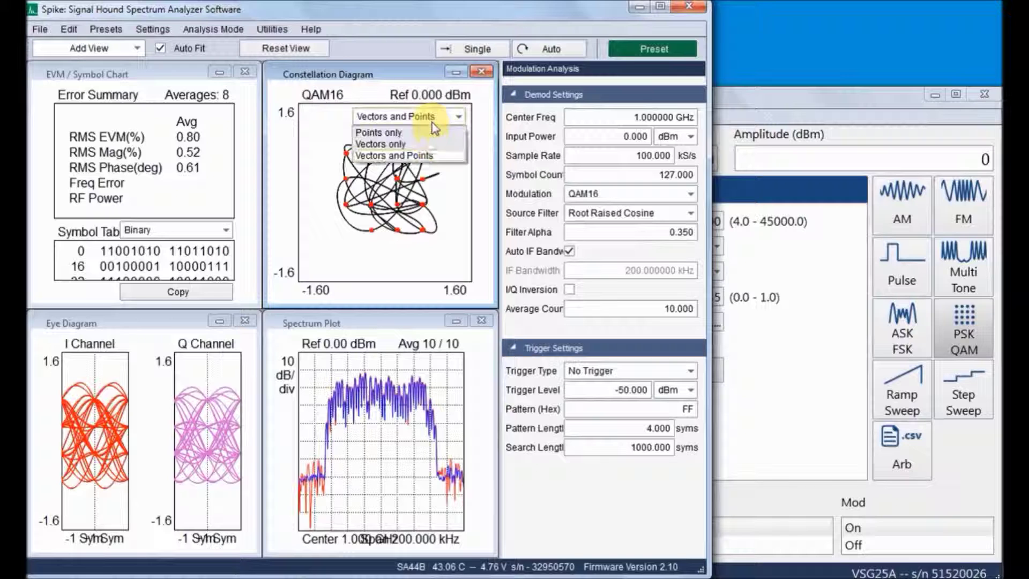
click(392, 132)
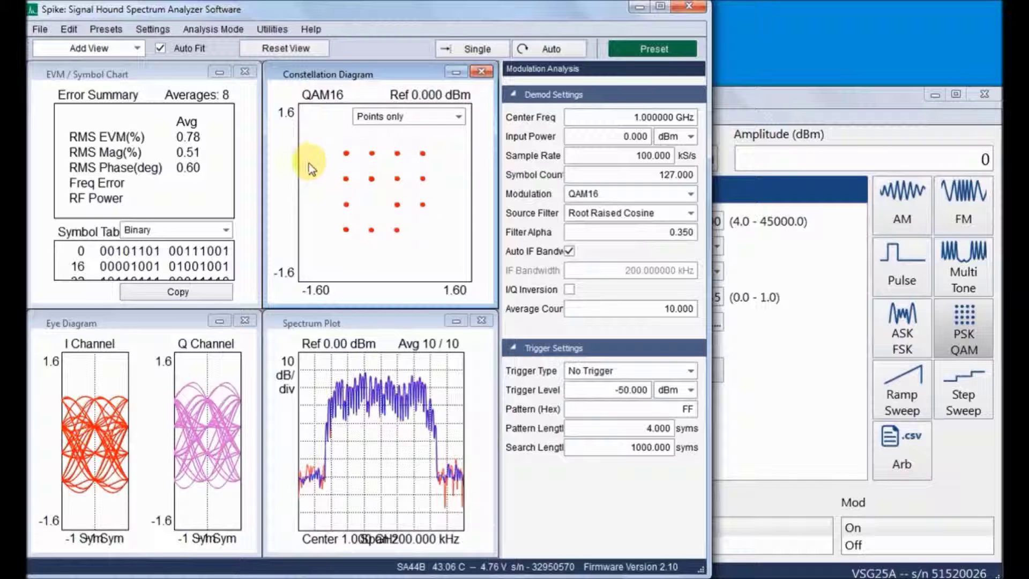
click(443, 121)
click(439, 158)
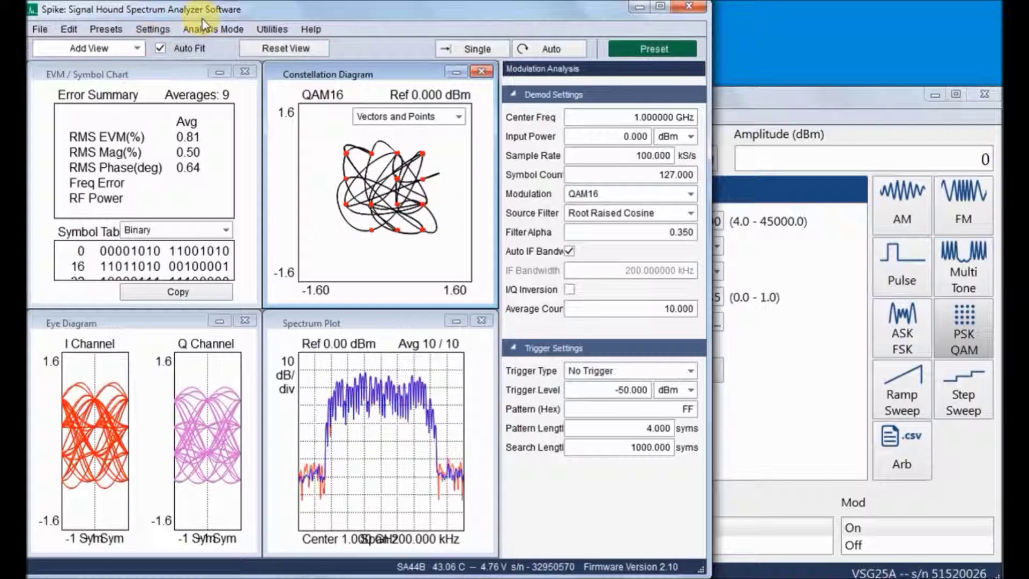
click(761, 337)
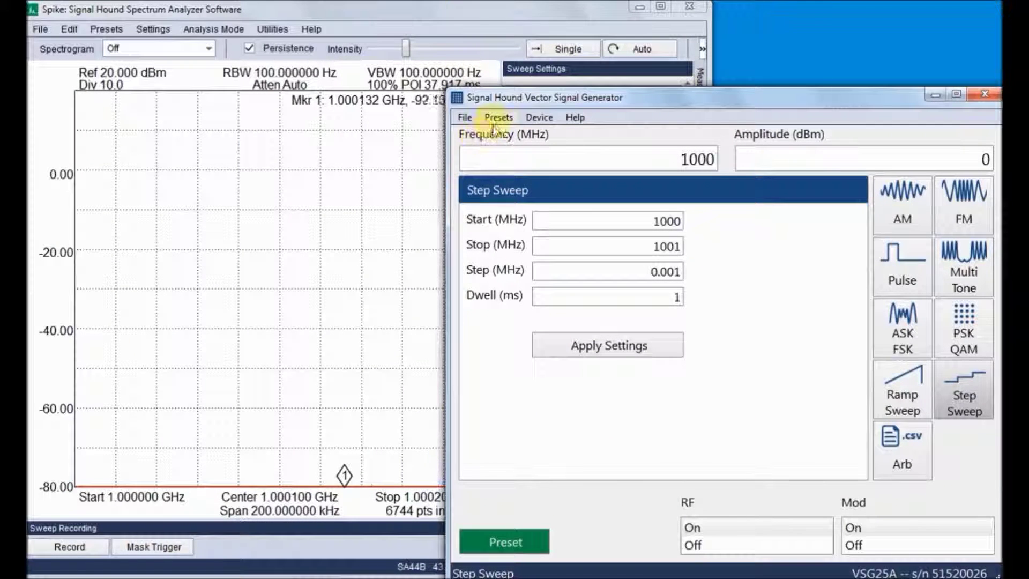
Step: Load Preset 2: a 1000–1001 MHz step sweep in 0.001 MHz steps with 1 ms dwell
mouse_move(506, 151)
mouse_move(518, 133)
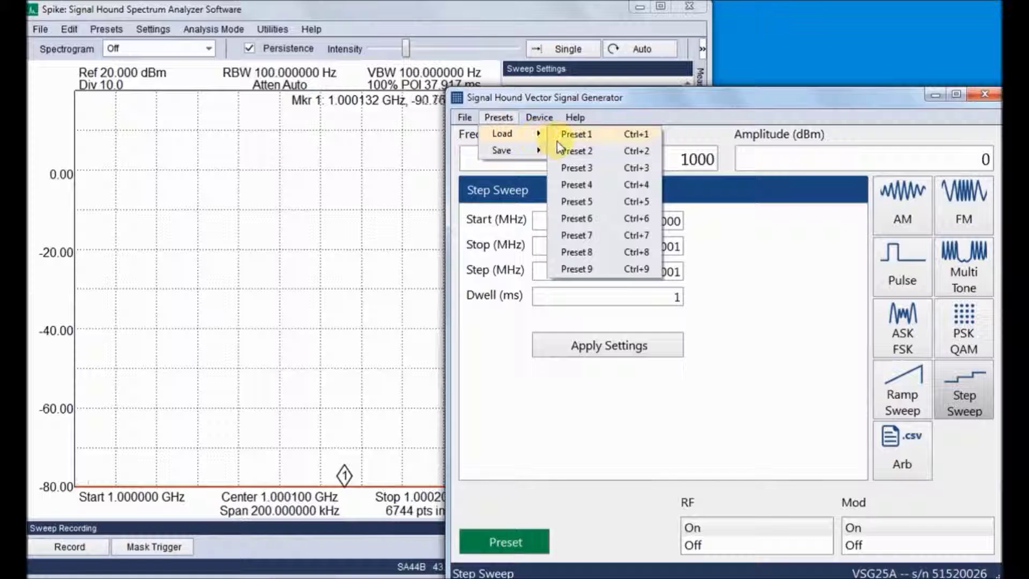
click(568, 151)
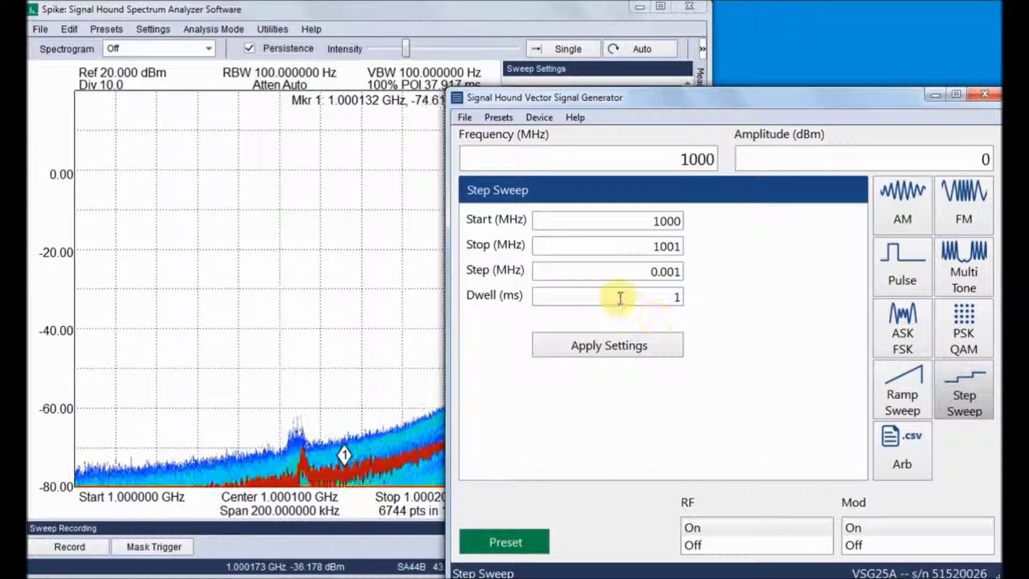
Step: Switch the generator to Ramp Sweep and apply the 0.1 MHz span, 1000 ms sweep
click(908, 375)
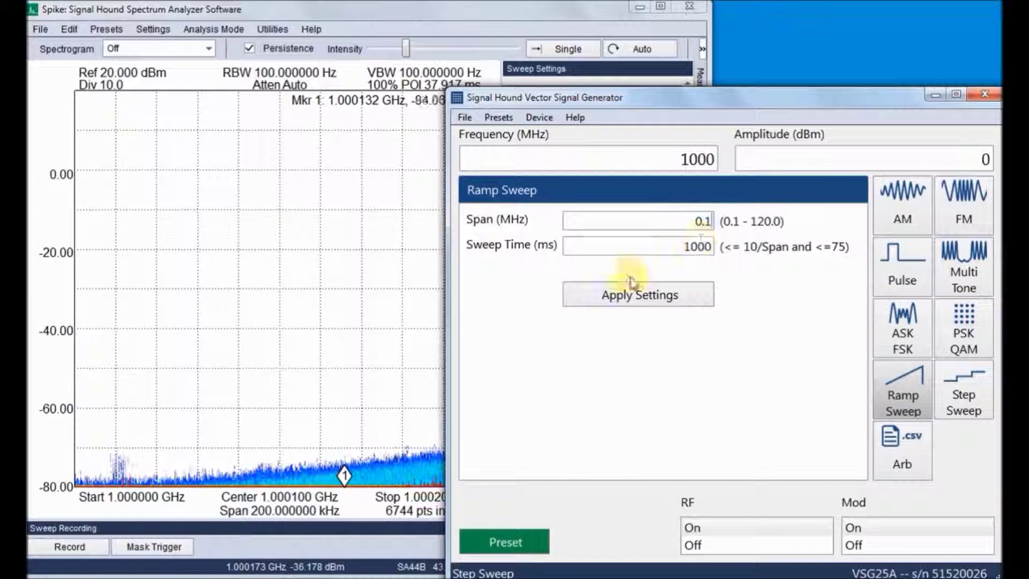
click(669, 303)
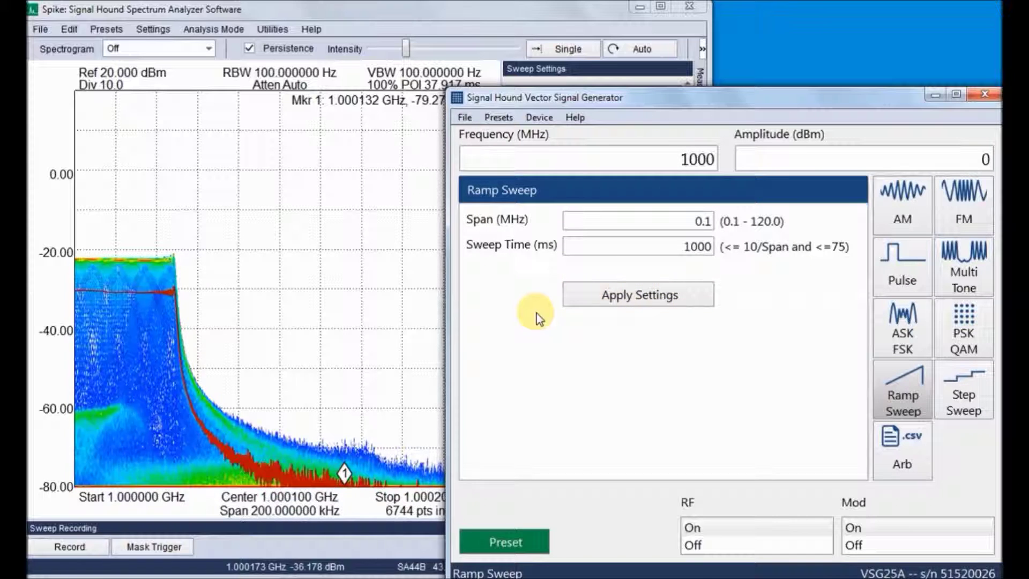